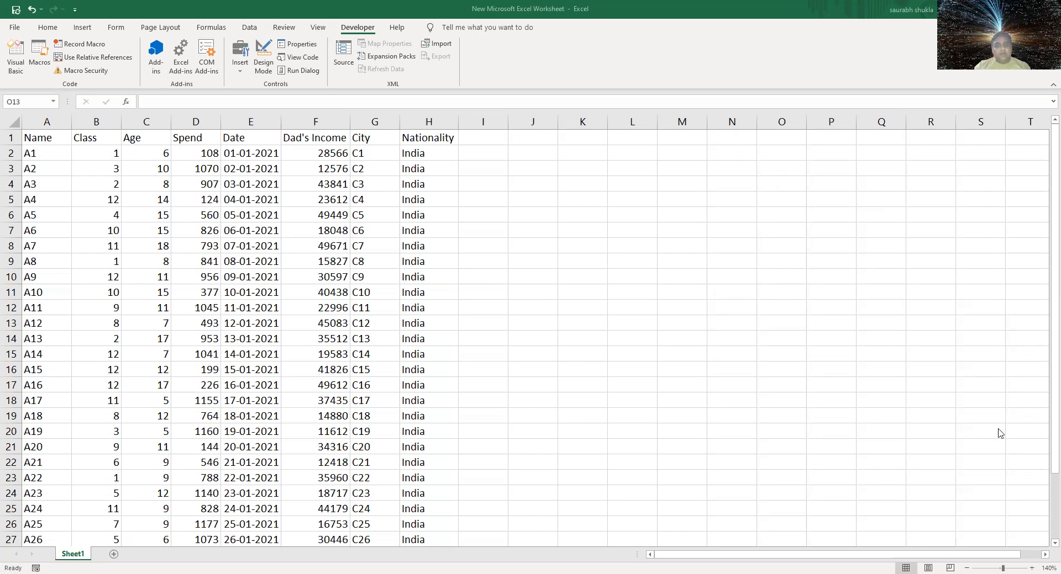
Check in the ribbon customization options that the Developer tab is enabled, and accept the settings
click(435, 78)
right_click(347, 87)
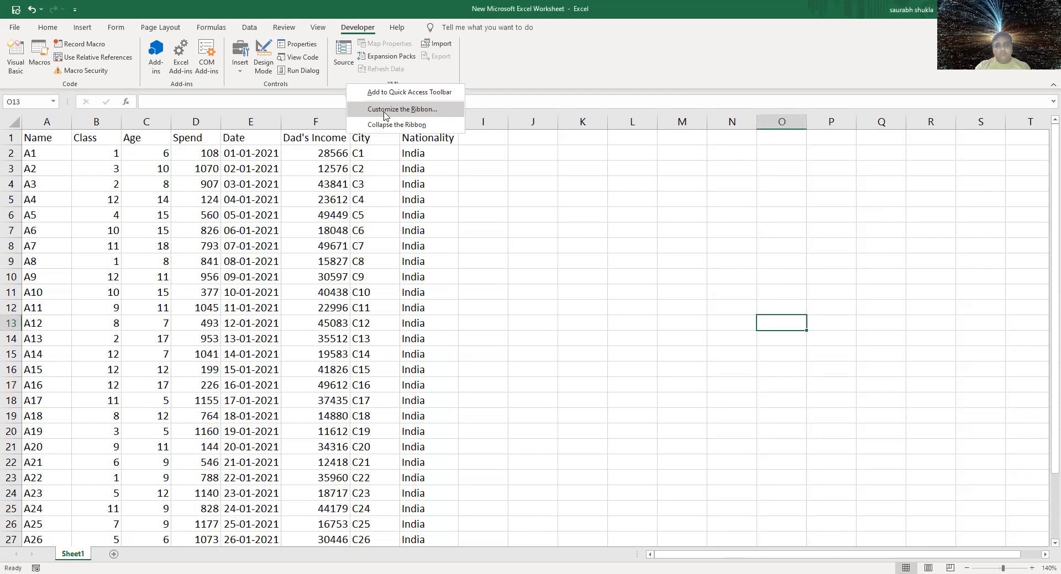
click(385, 113)
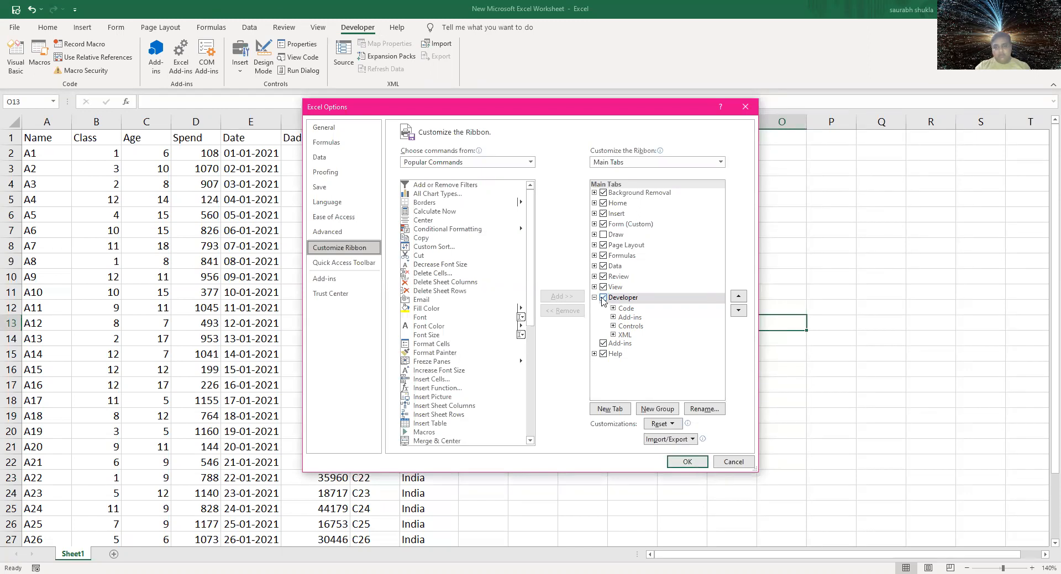
click(697, 467)
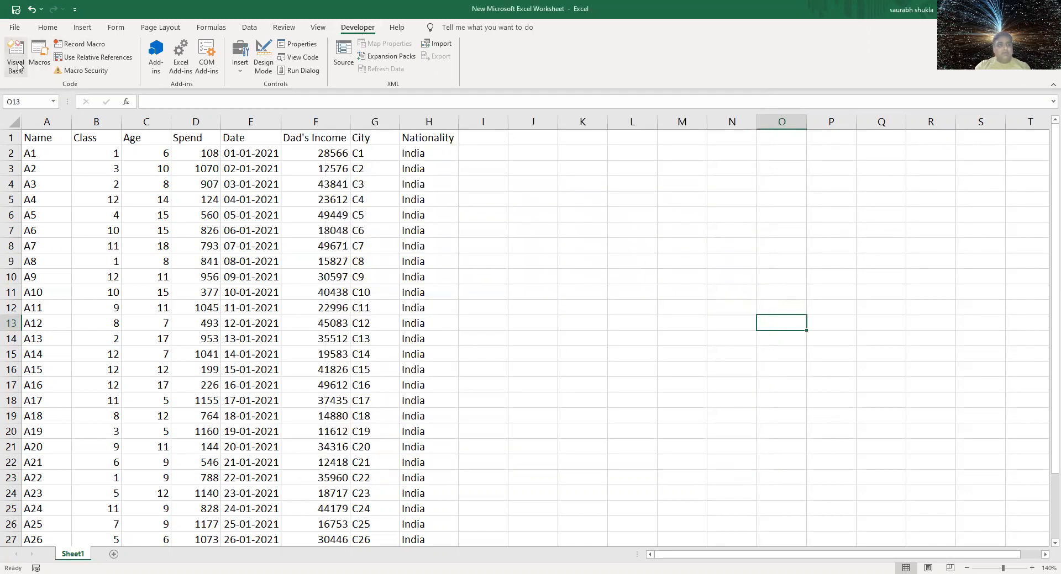
Start recording a macro named Formatting, stored in This Workbook, with the description "Format the data"
click(103, 58)
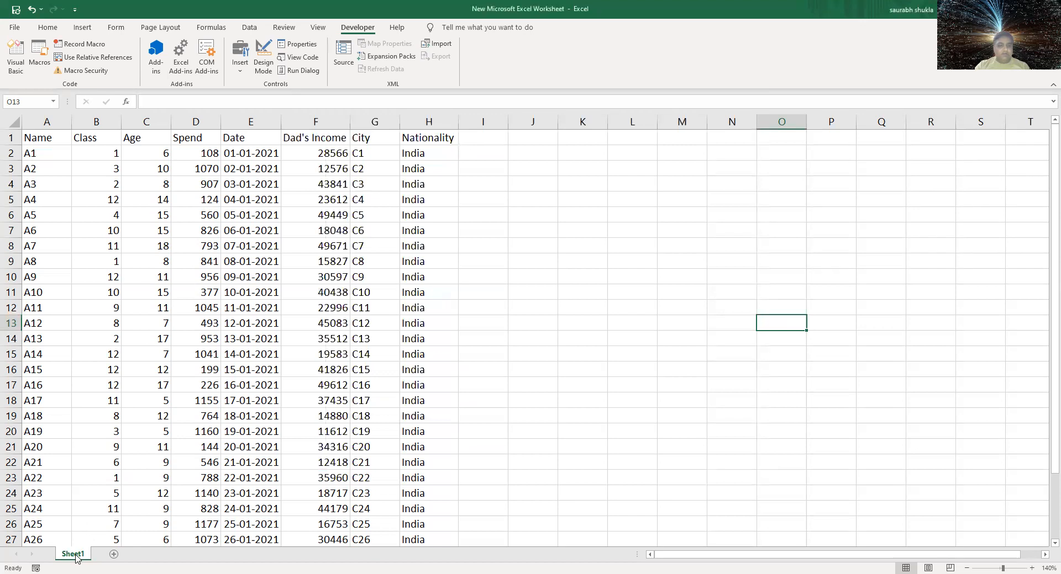
click(81, 45)
text(F)
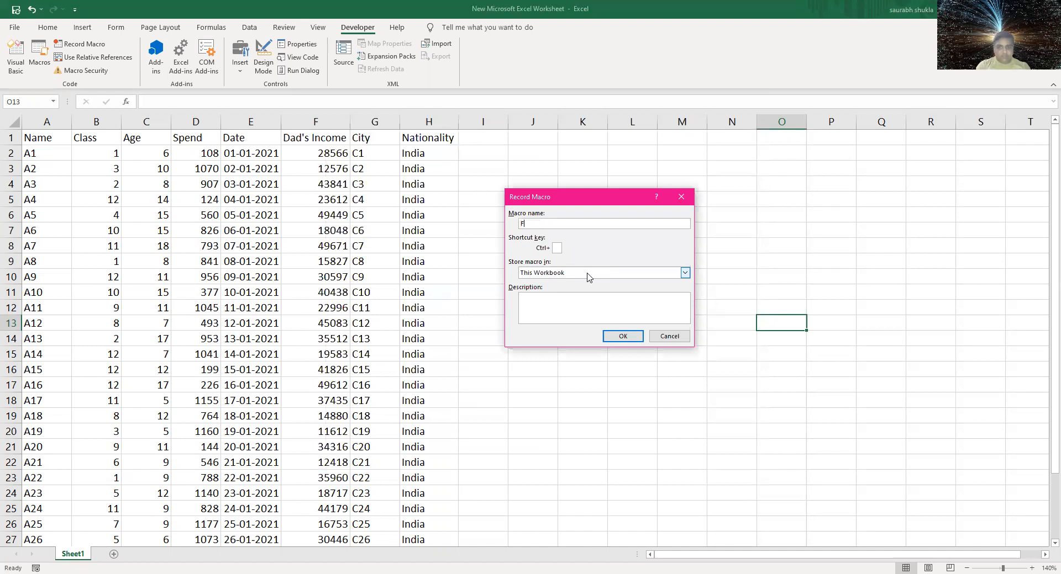
text(ormatting)
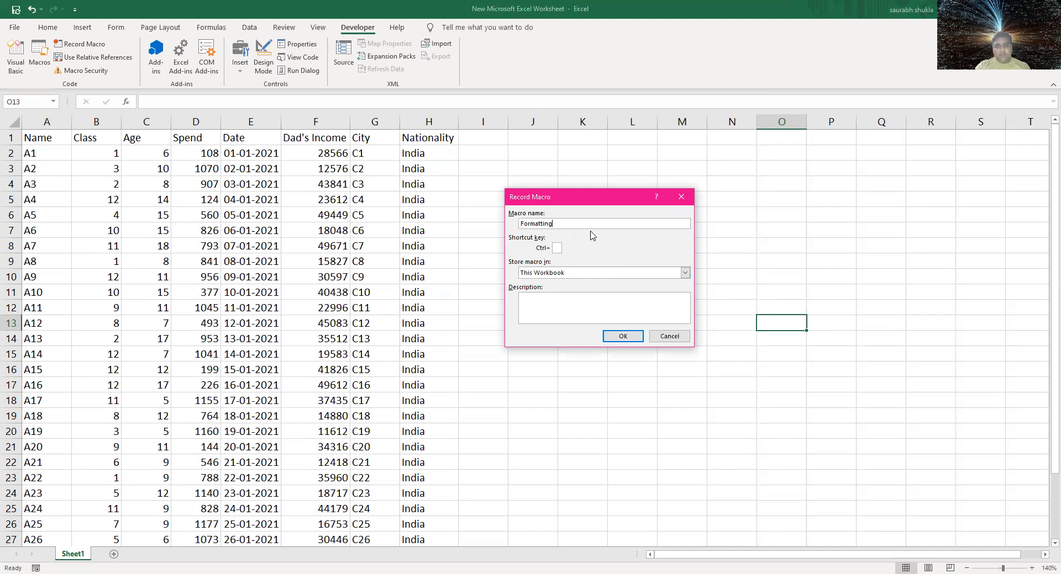
click(555, 306)
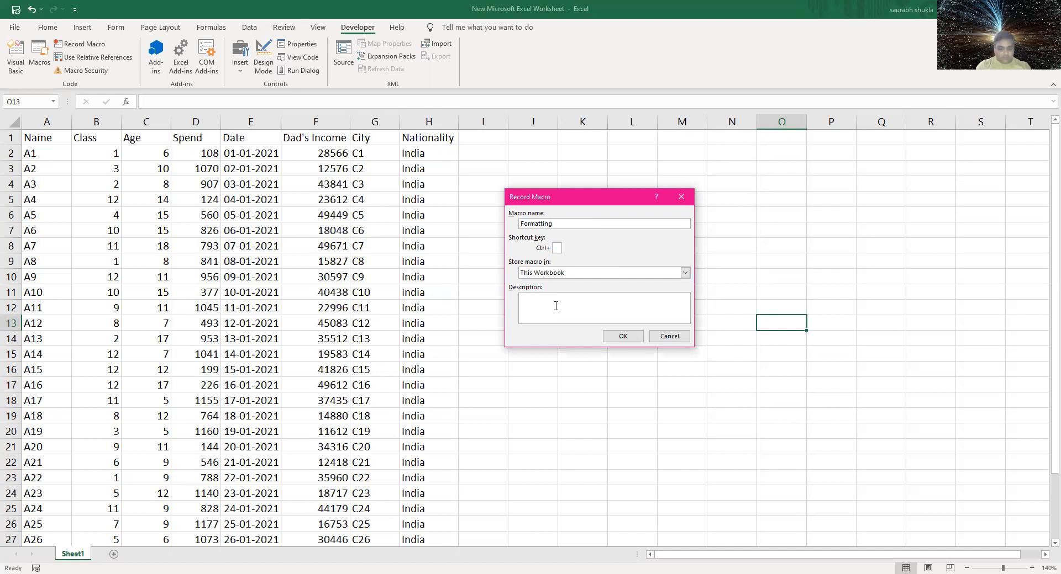
text(Format the data)
click(636, 340)
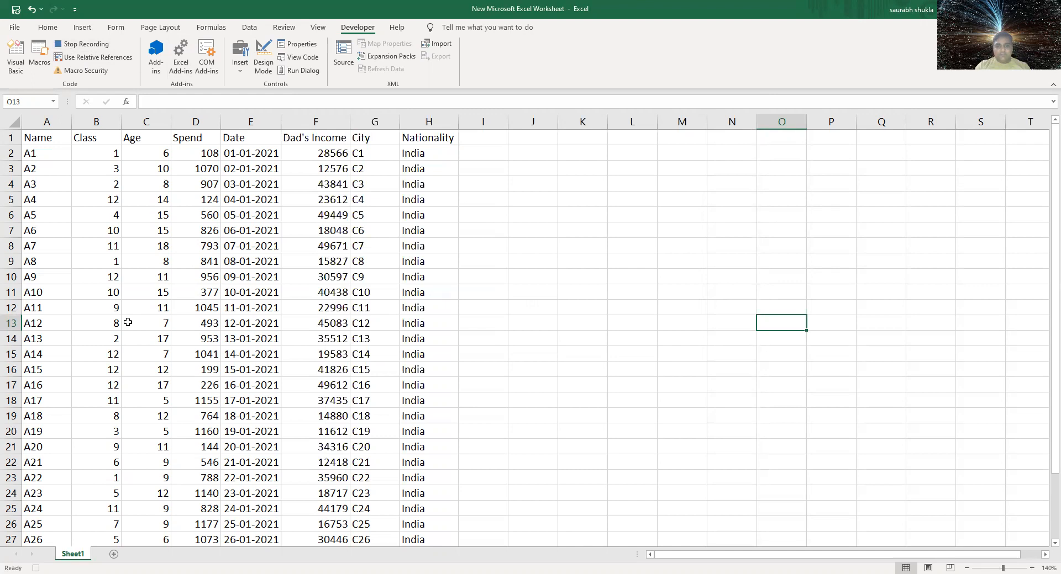
Create a copy of Sheet1 at the end of the same workbook
right_click(79, 557)
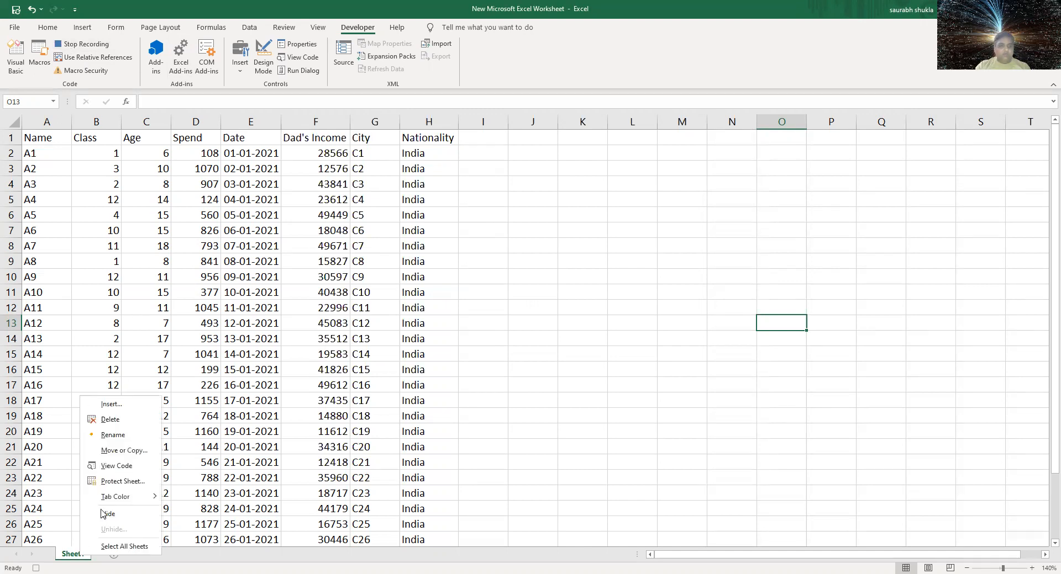
click(134, 451)
click(108, 455)
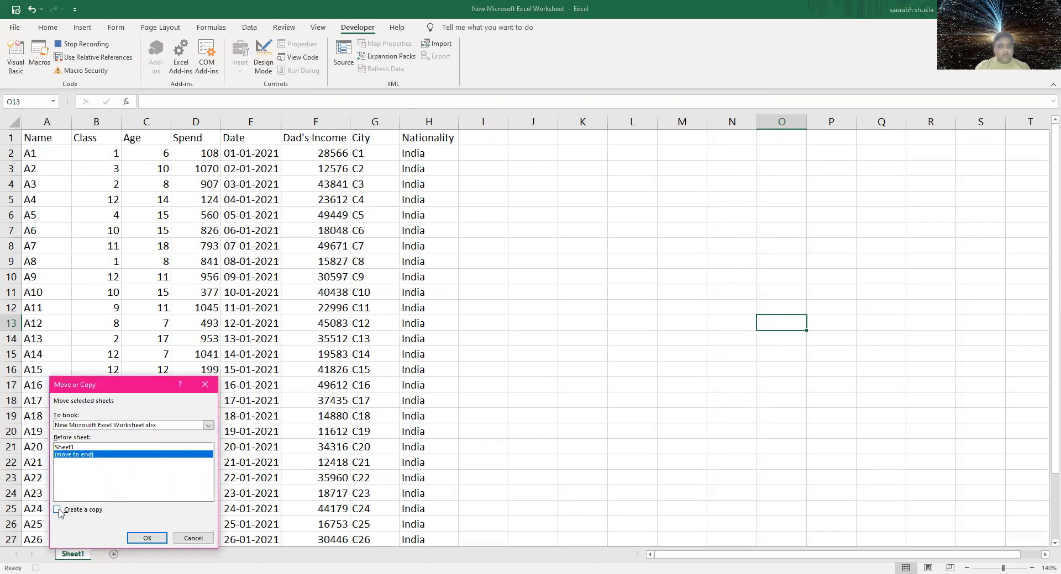
click(57, 510)
click(146, 539)
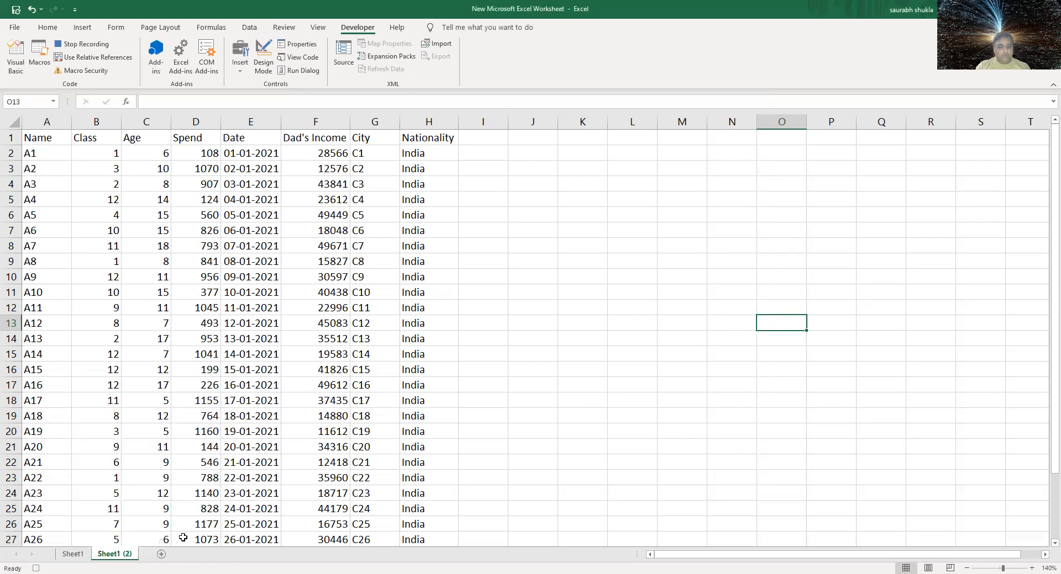
Rename the copied sheet as Output
right_click(121, 555)
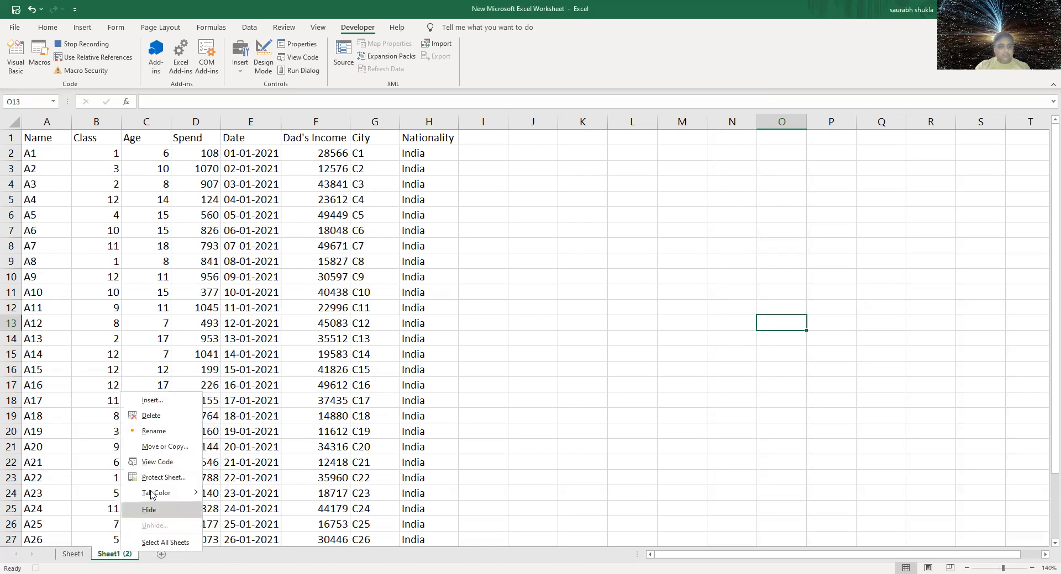
click(164, 433)
text(Output)
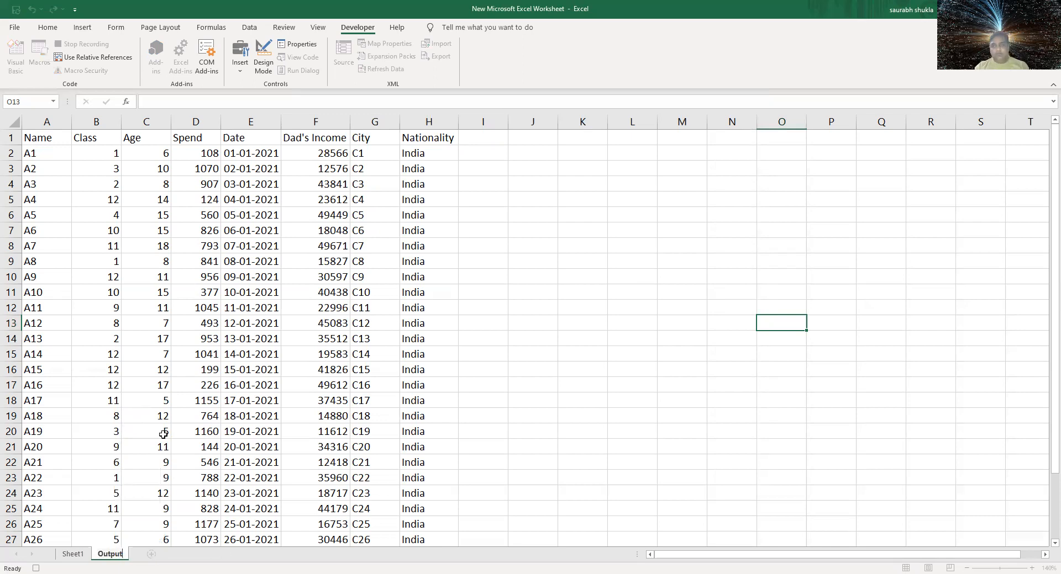
Select the whole data table from A1 to its last cell and autofit its column widths
click(38, 144)
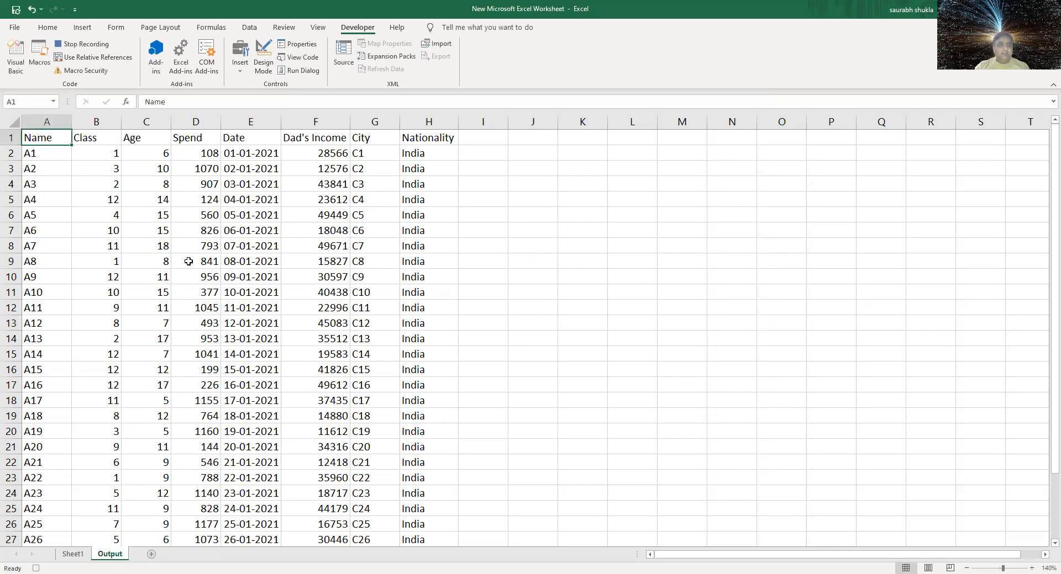
key(ctrl+shift+End)
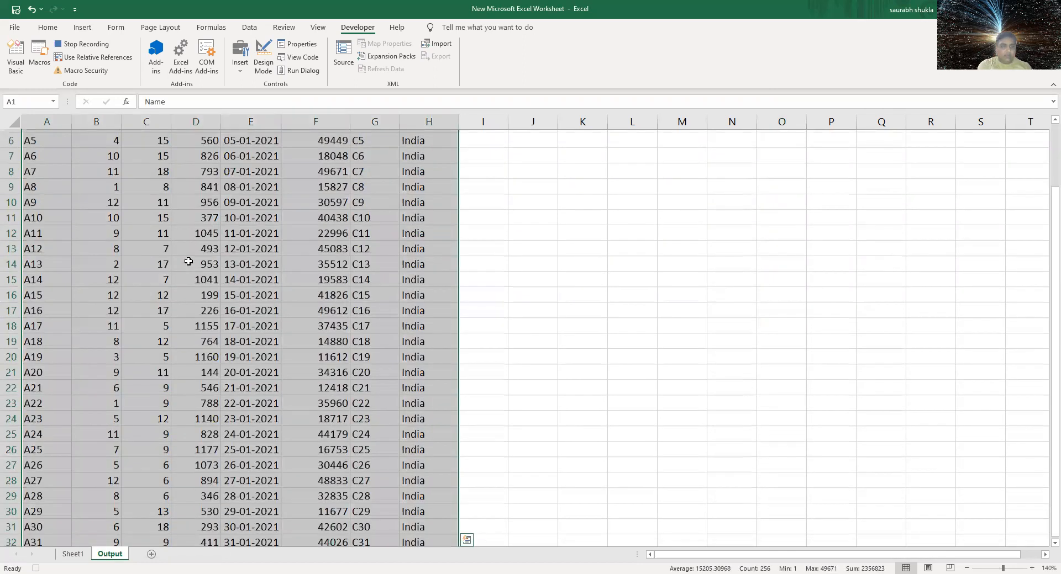
click(44, 28)
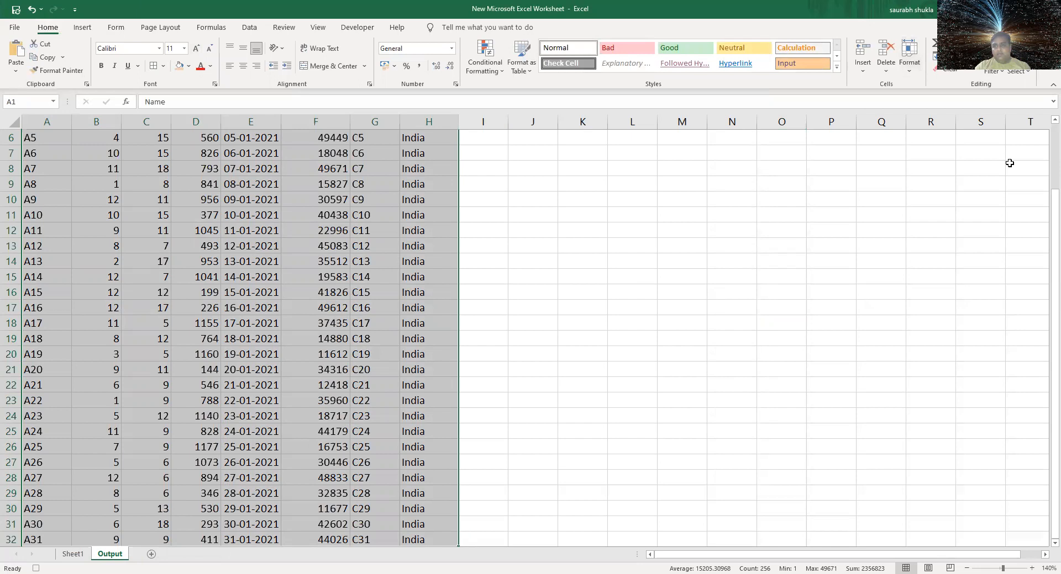
click(907, 66)
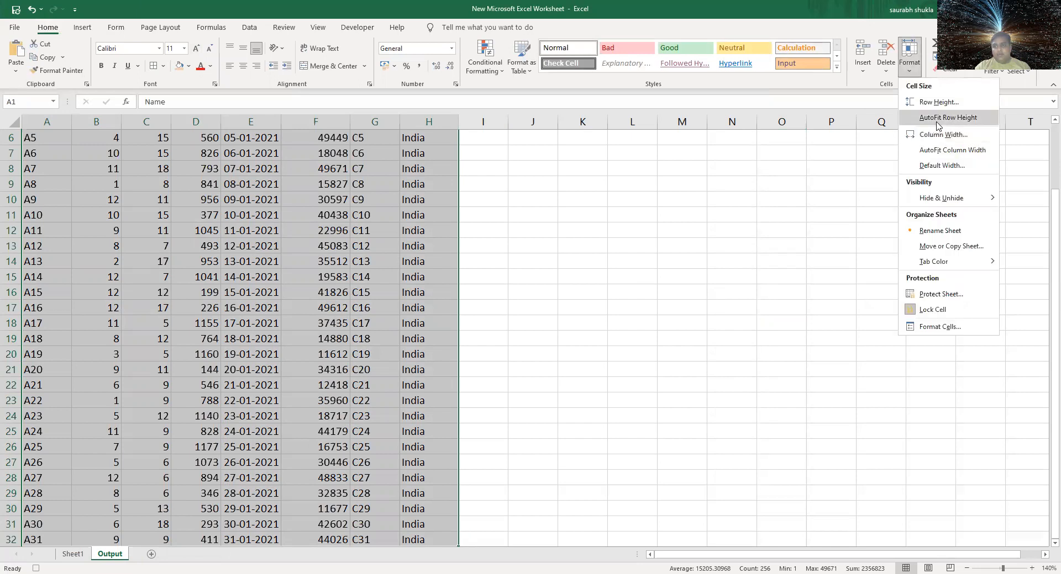
click(939, 150)
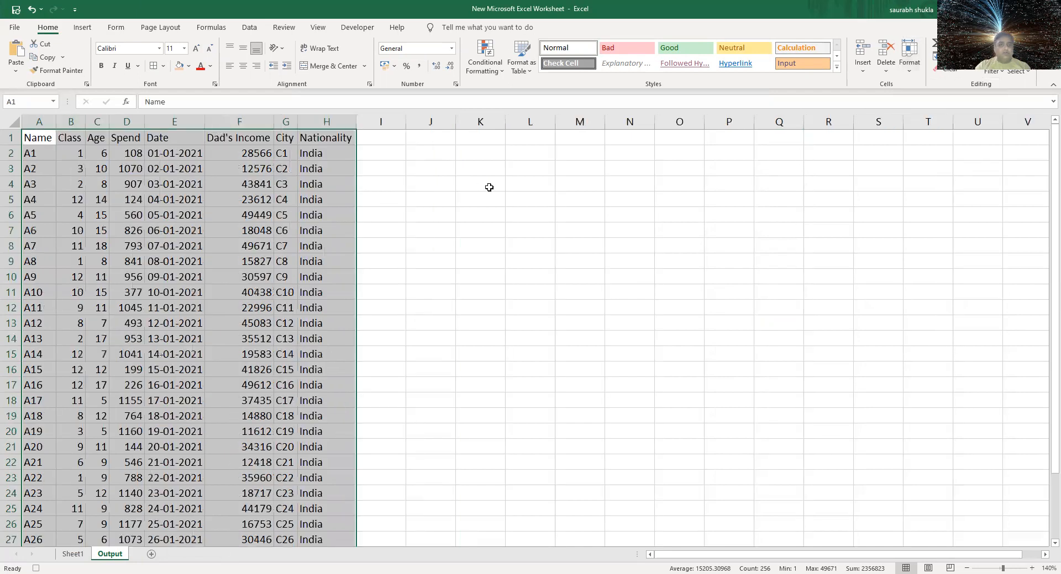
Apply all borders to the selected table and center its contents horizontally and vertically
click(154, 66)
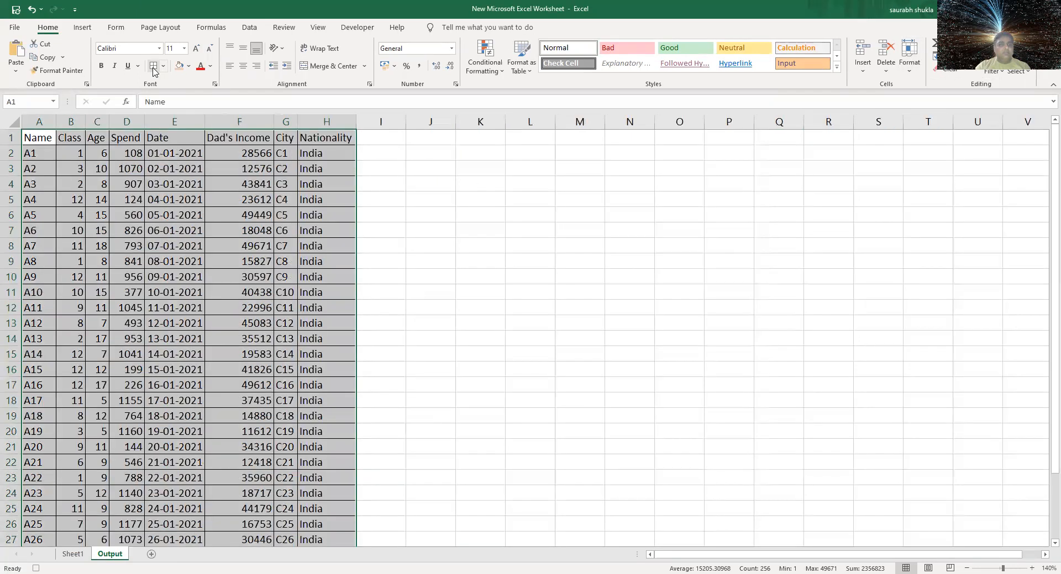
click(243, 68)
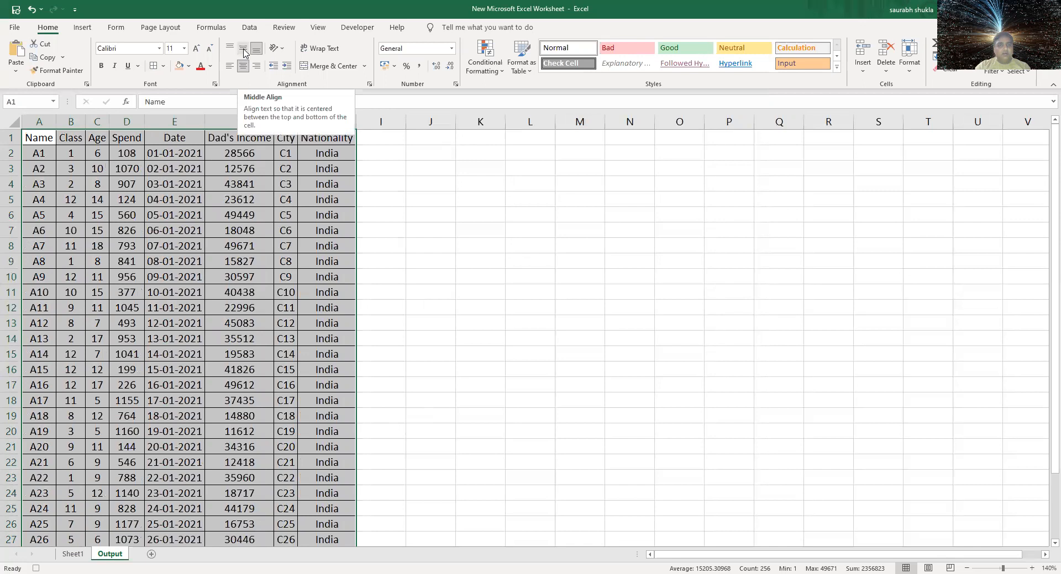
click(244, 50)
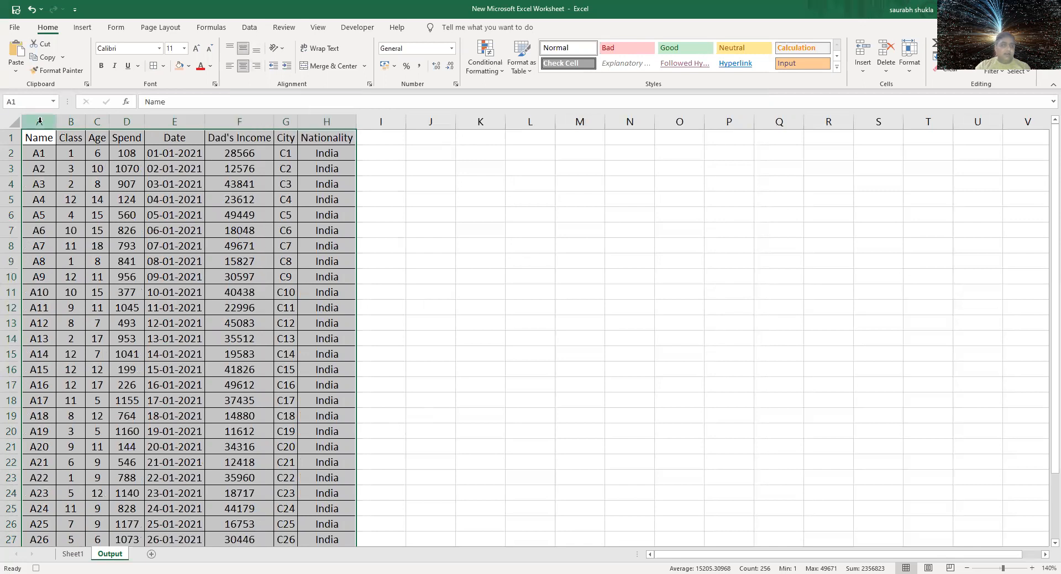
Fill the header row A1:H1 with light orange
drag(46, 138, 319, 136)
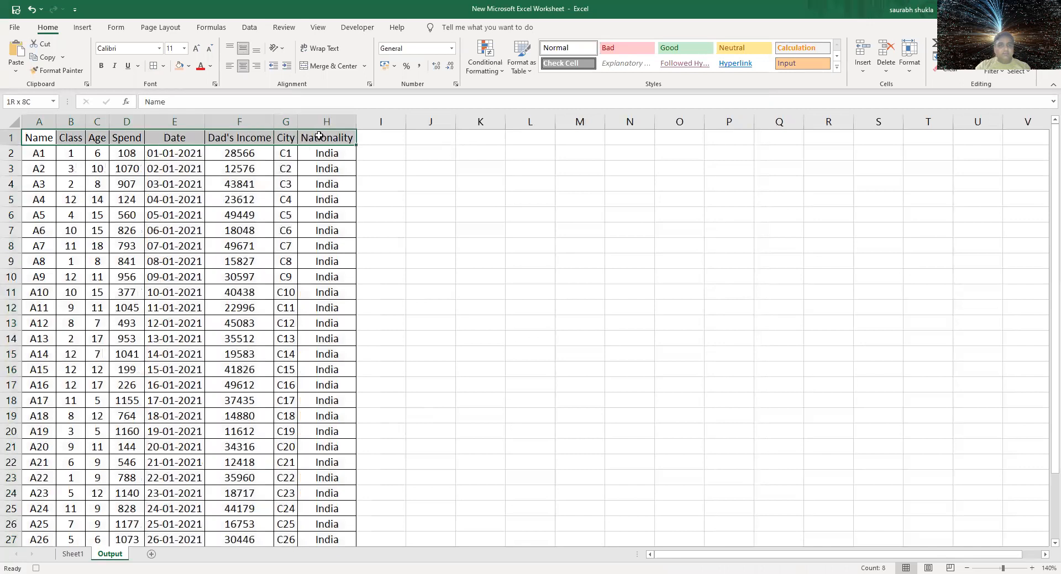
click(179, 66)
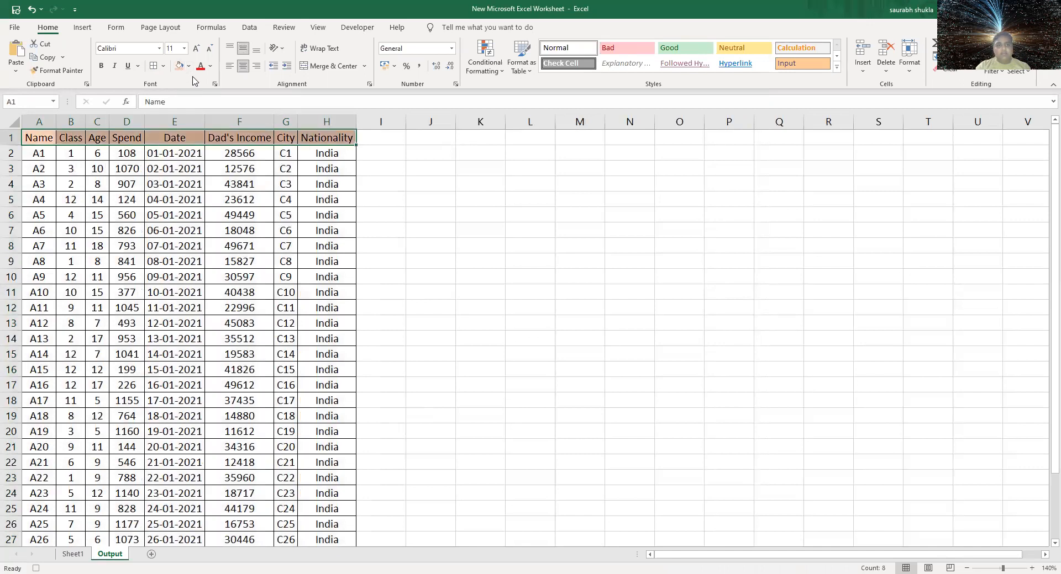
Enter the labels Total Income, Average Income, Total Spend and Average Spend in J6:J9 and widen column J to fit them
click(439, 219)
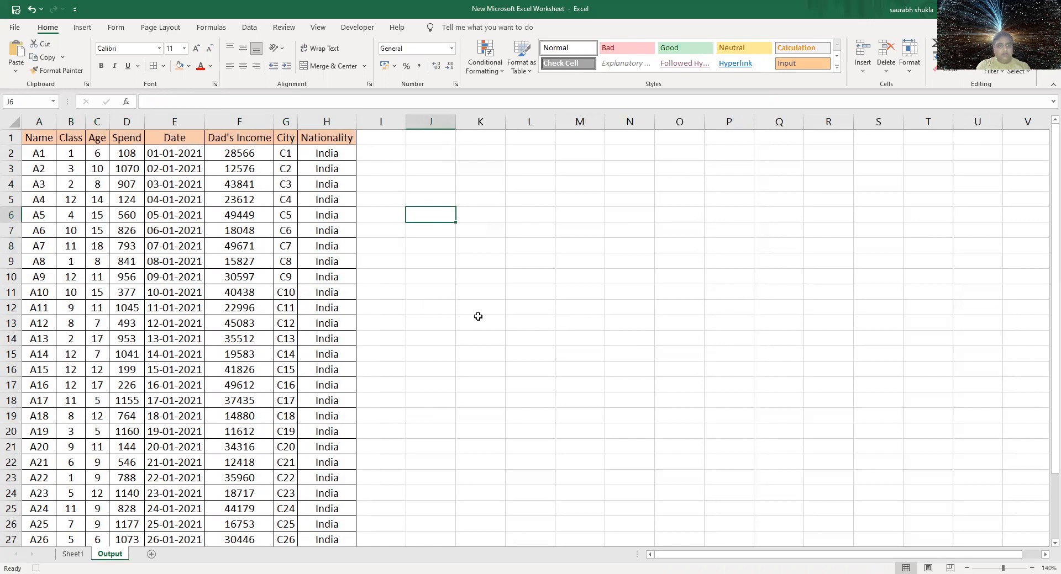
text(Total Income)
key(Return)
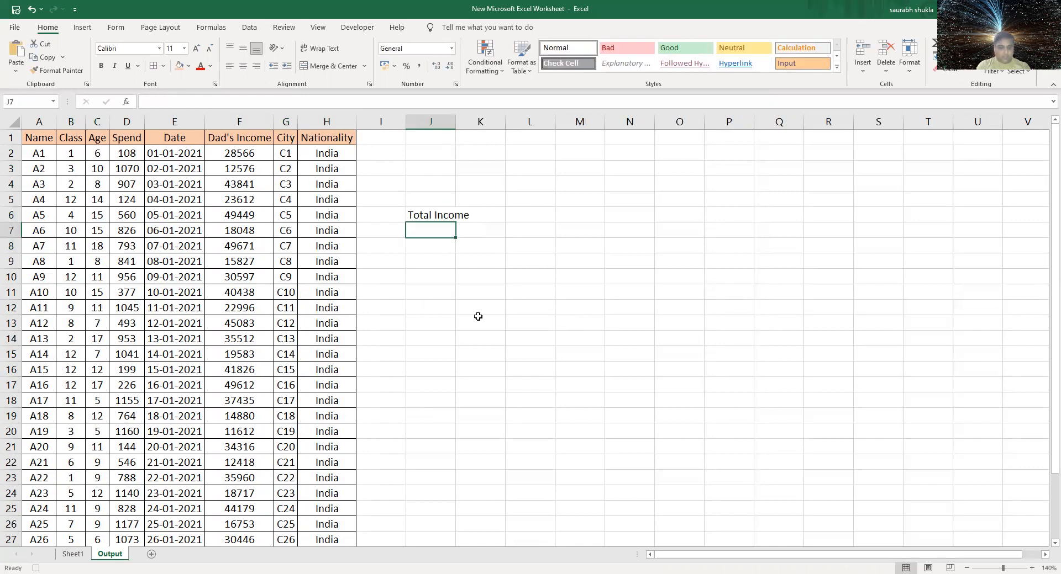
text(Average I)
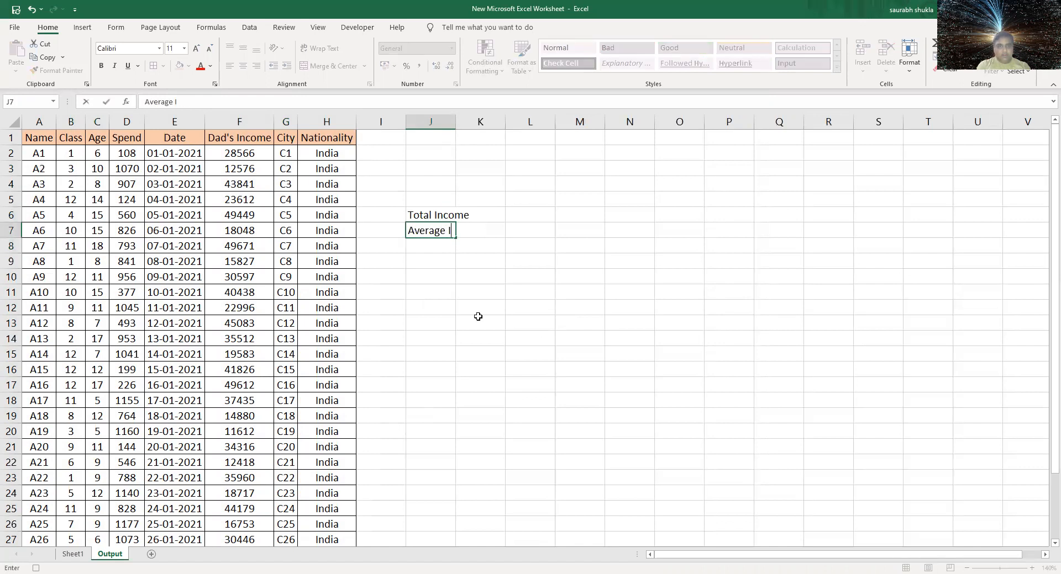
text(ncome)
key(Return)
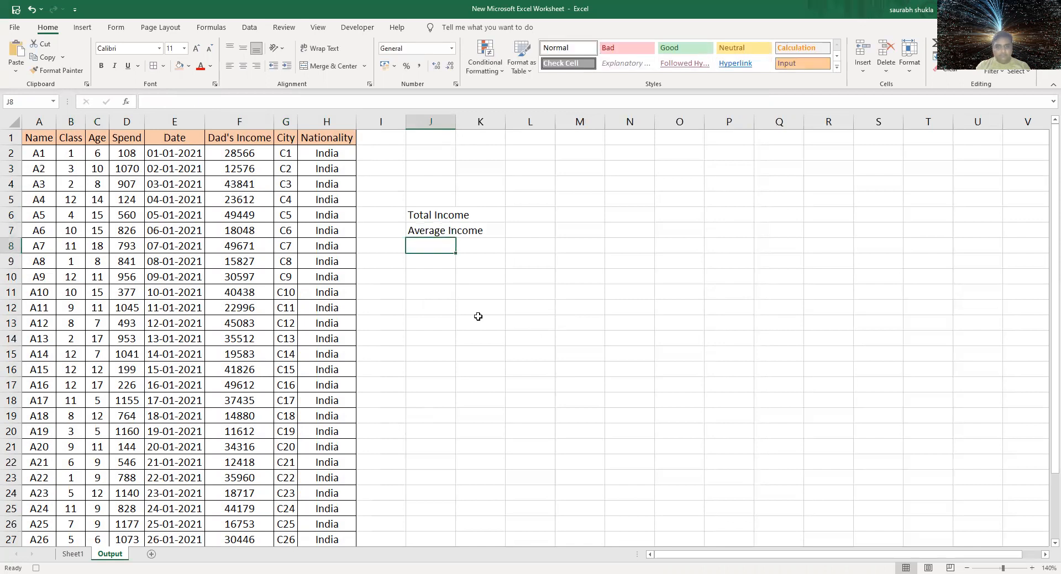
text(Total Spend)
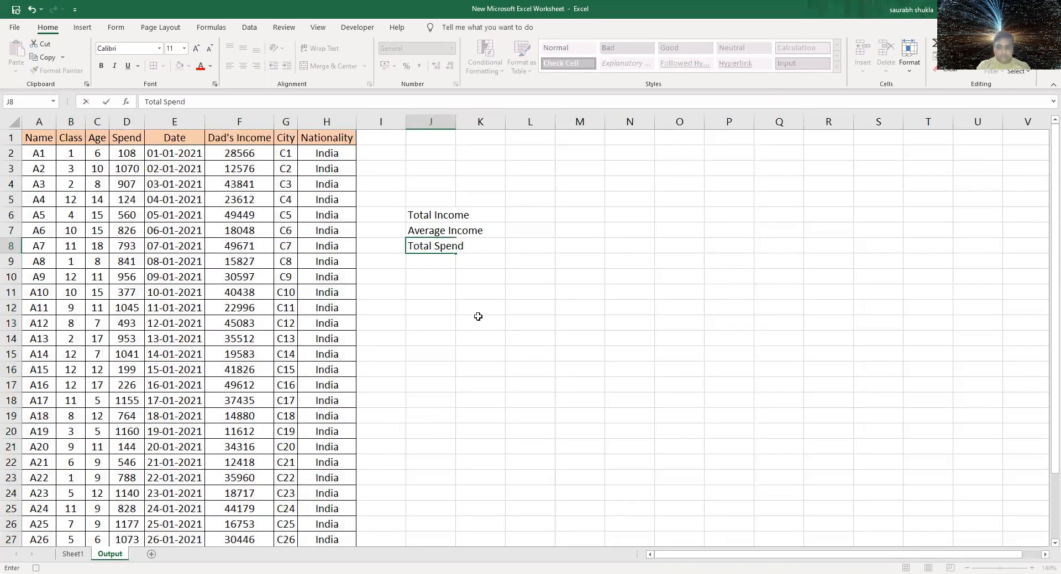
key(Return)
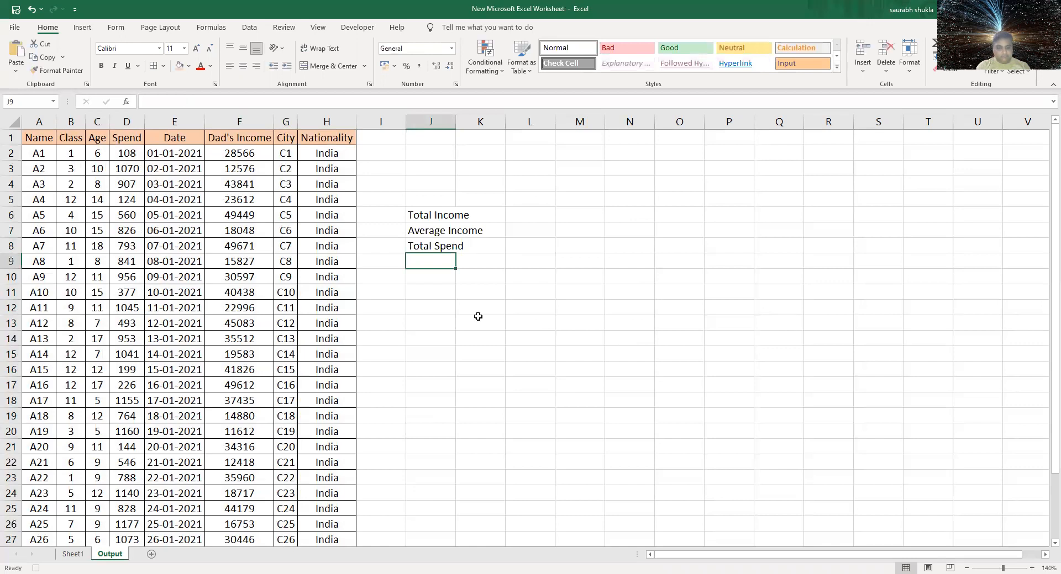
text(Average )
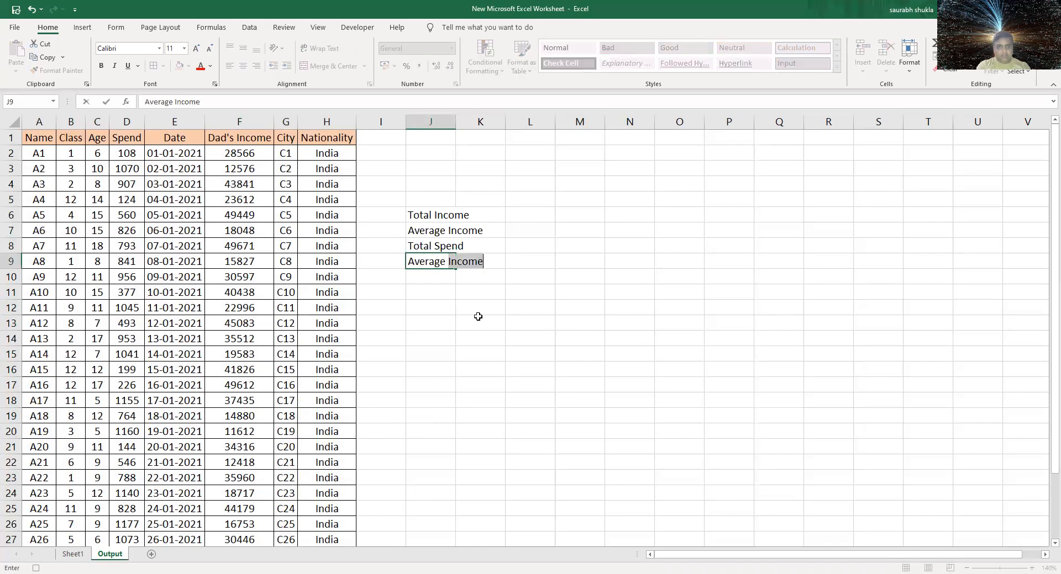
text(Spend)
click(434, 325)
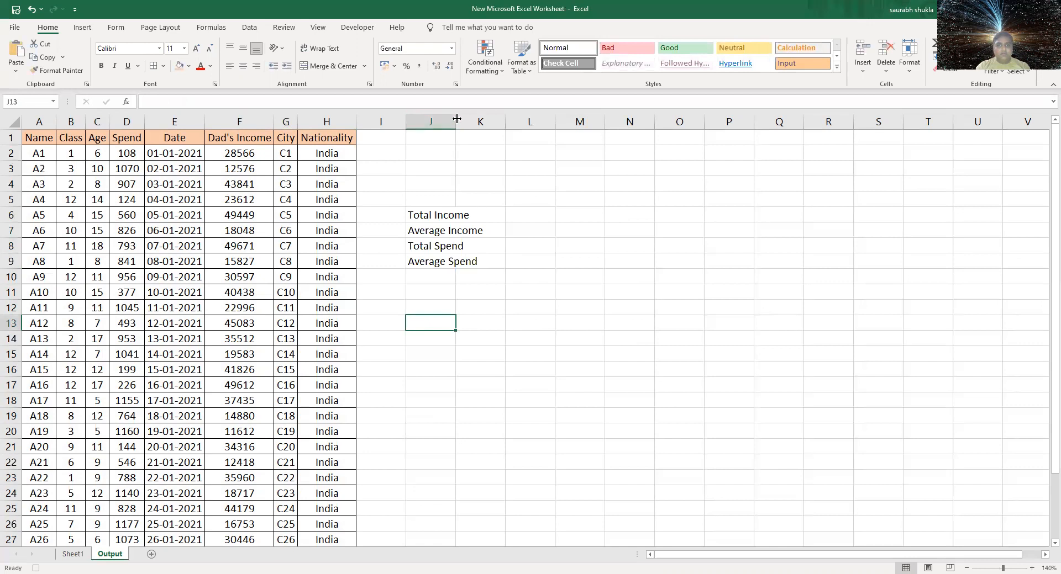
drag(457, 119, 489, 118)
Calculate the Total Income in K6 with the formula =sum(F2:F32)
click(522, 216)
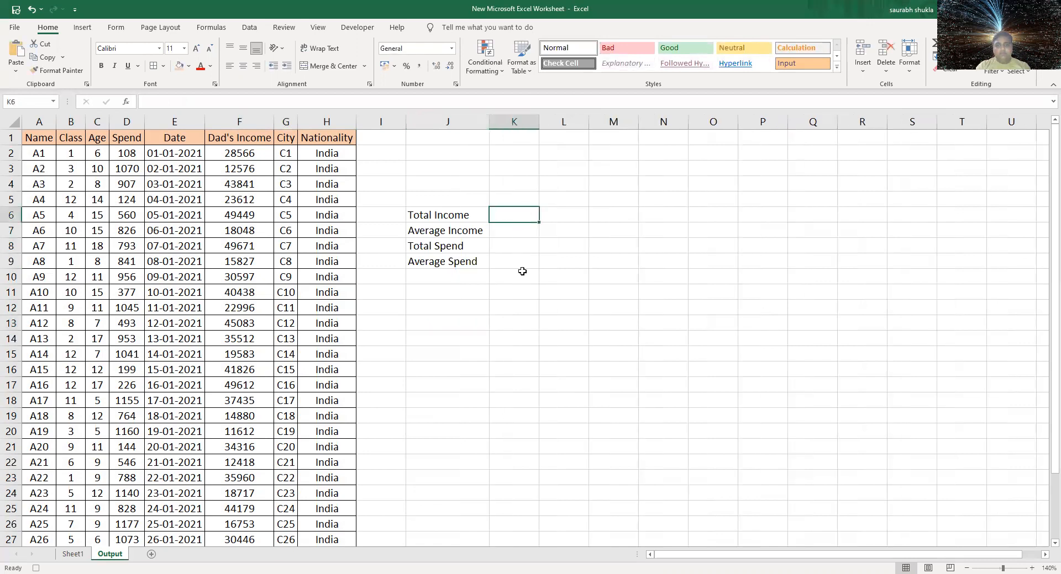
text(=)
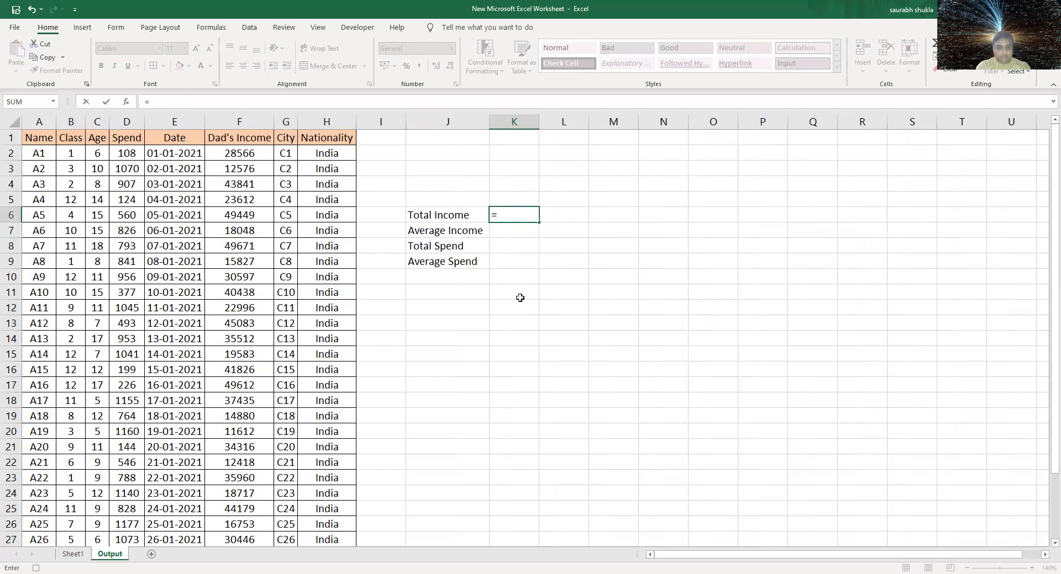
text(sum)
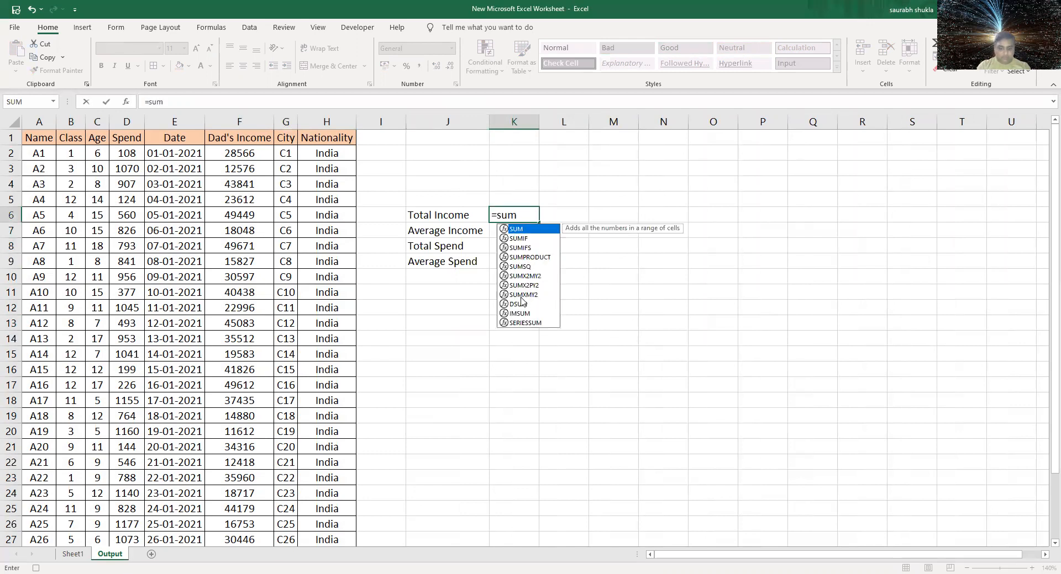
text(()
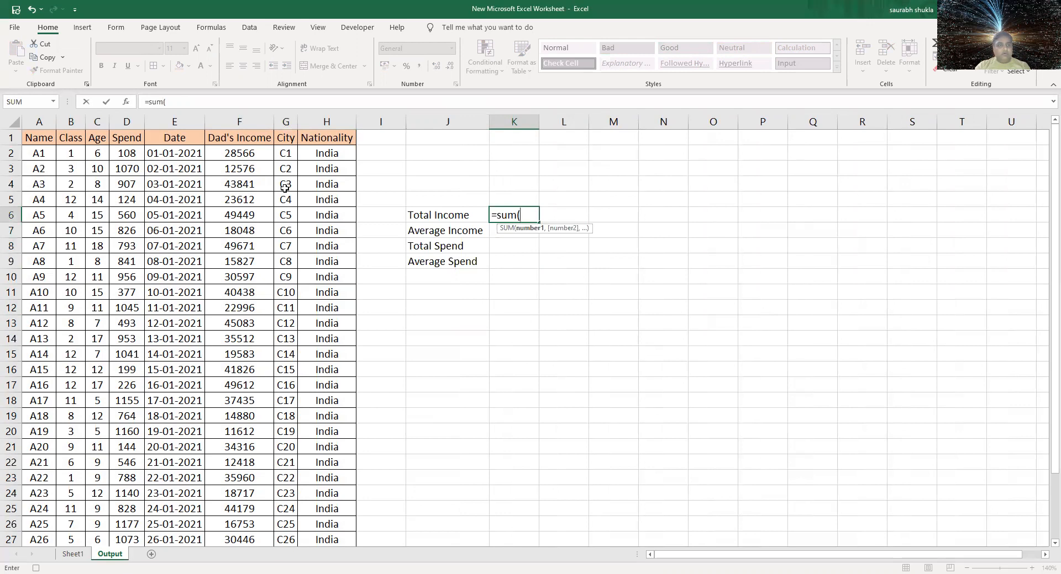
click(253, 156)
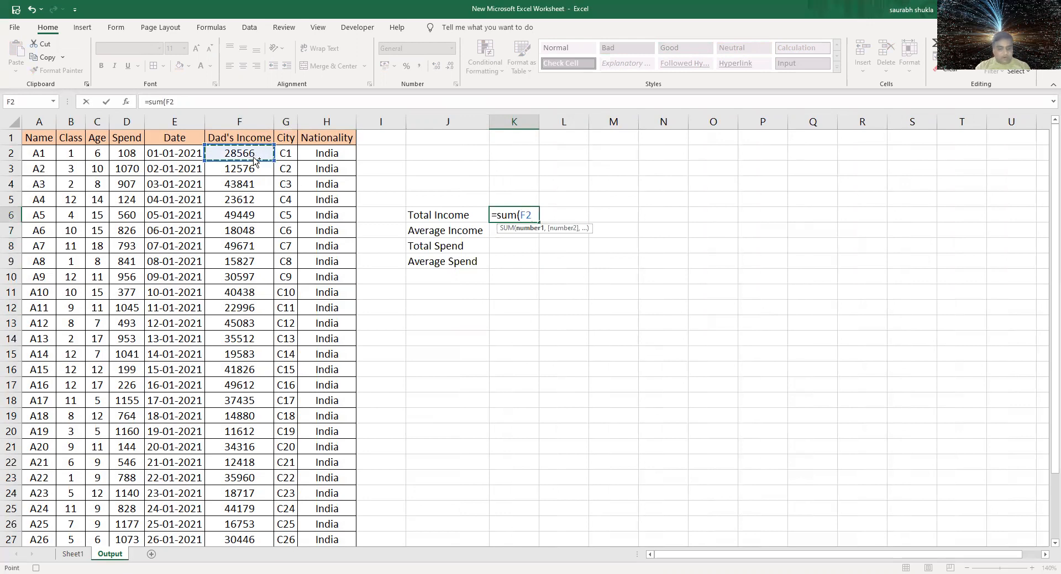
key(ctrl+shift+Down)
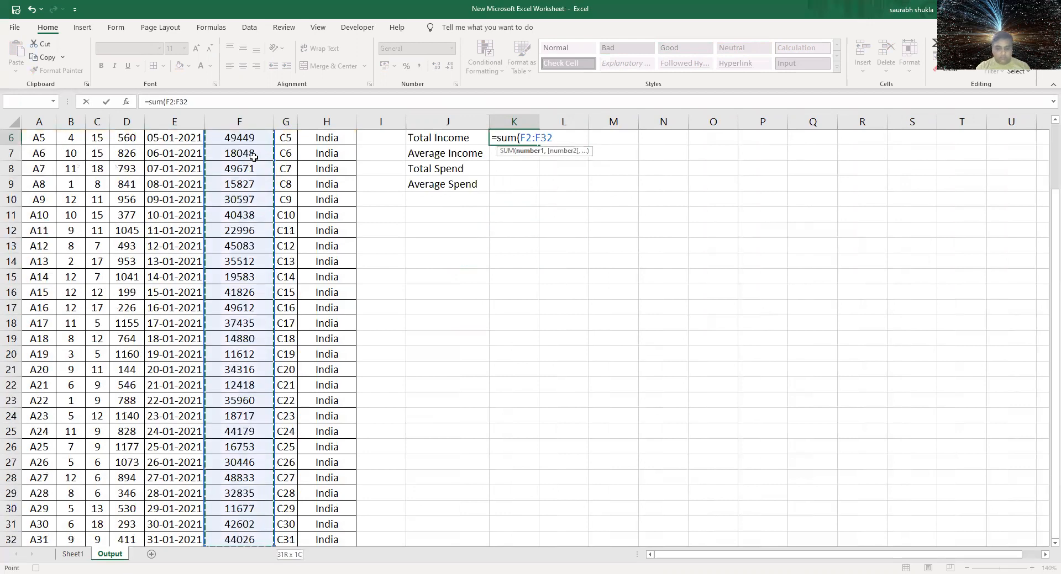
text())
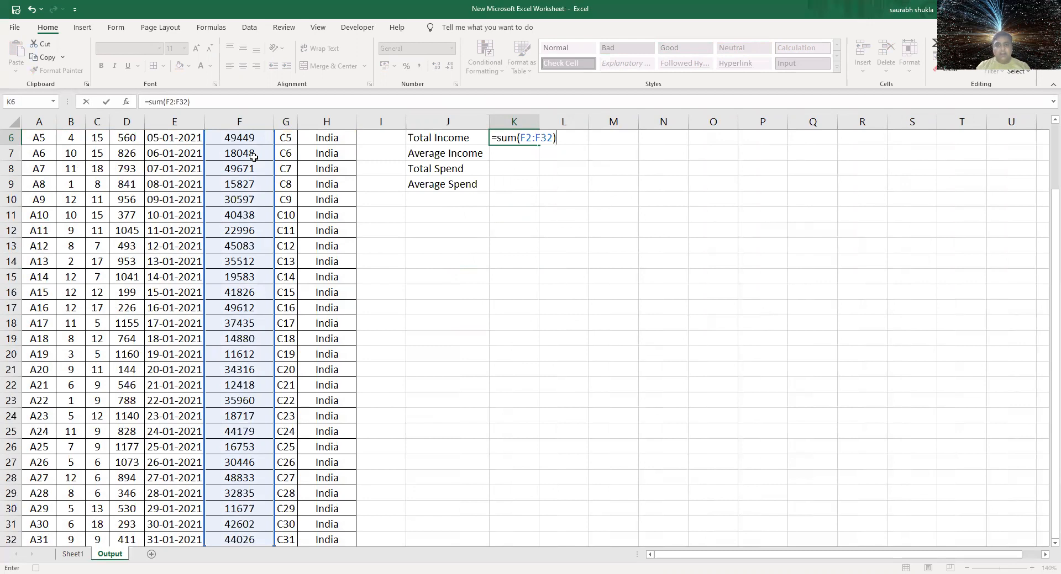
key(Return)
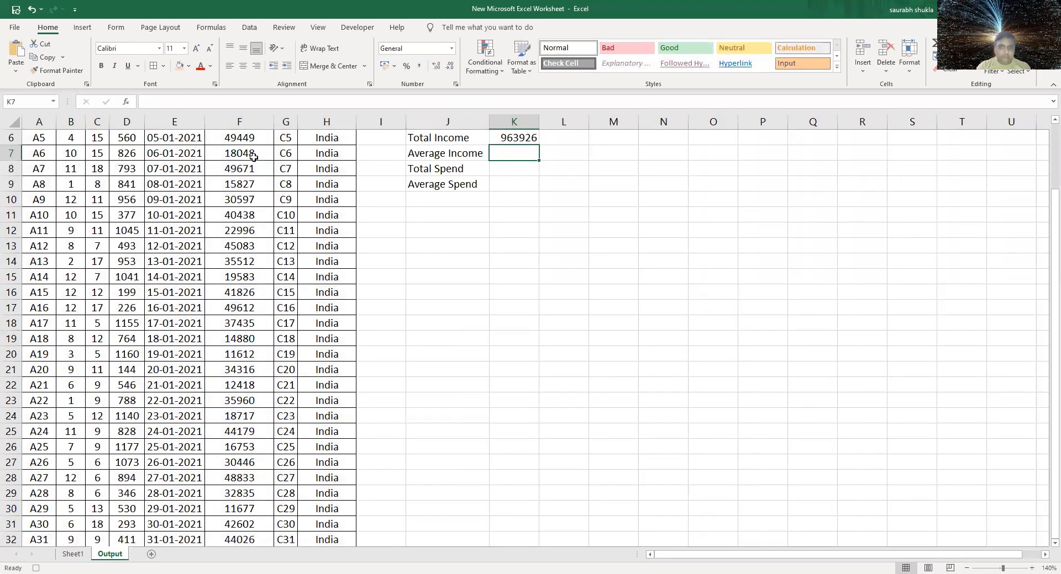
Calculate the Average Income in K7 with the formula =average(F2:F32)
text(=)
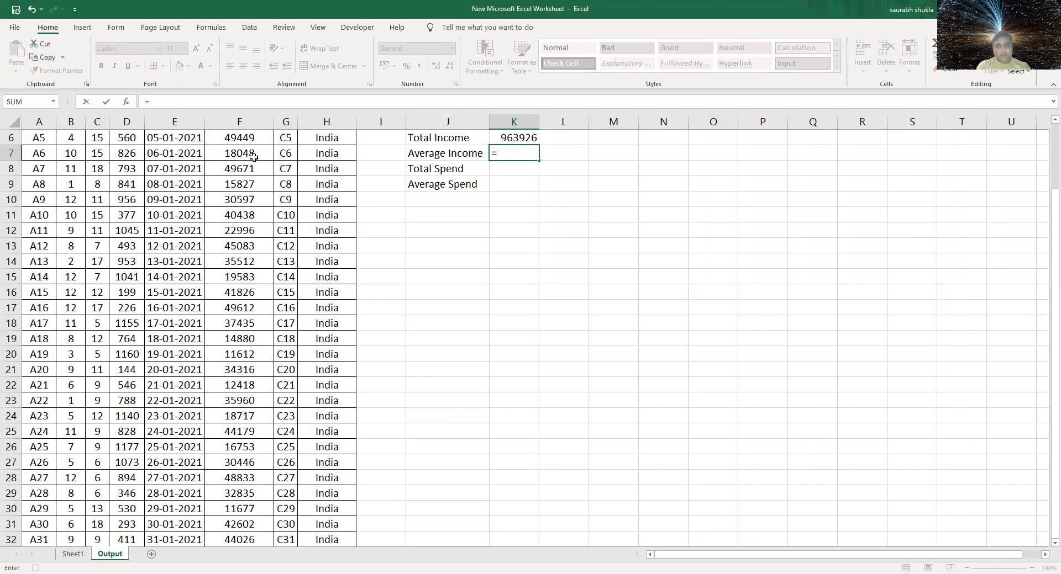
text(average)
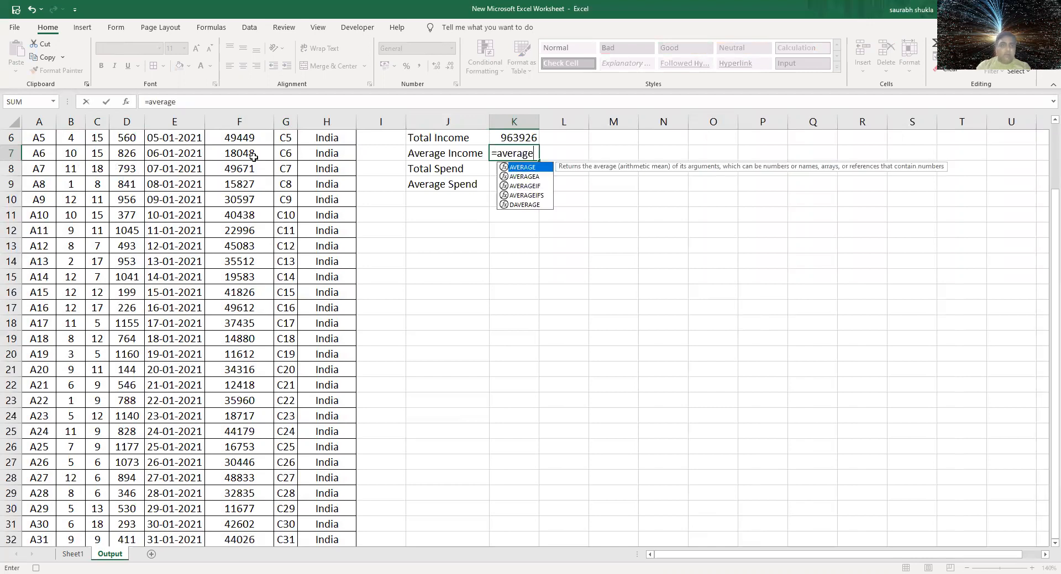
text(()
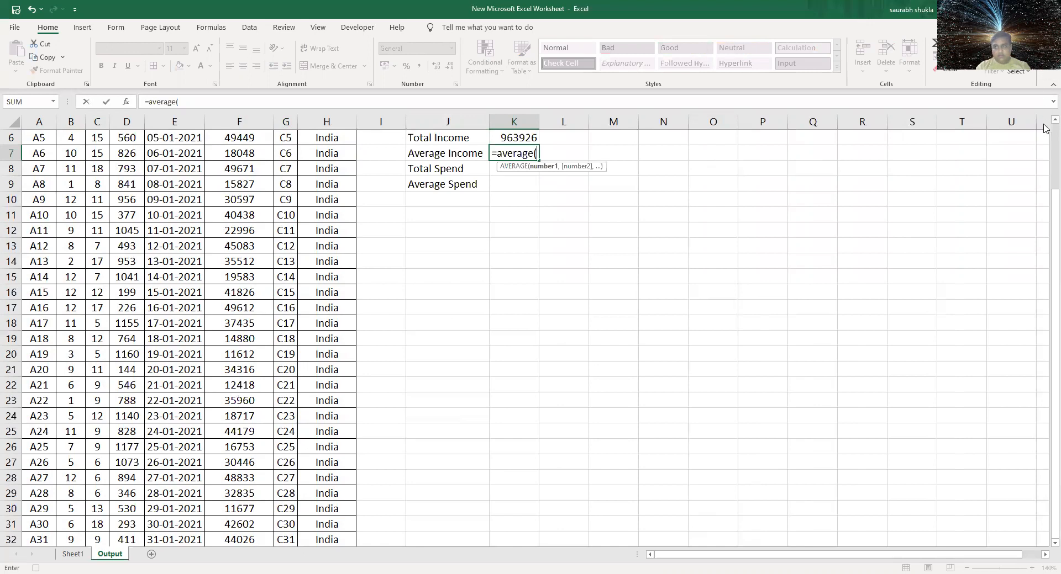
scroll(244, 155, up, 2)
click(244, 156)
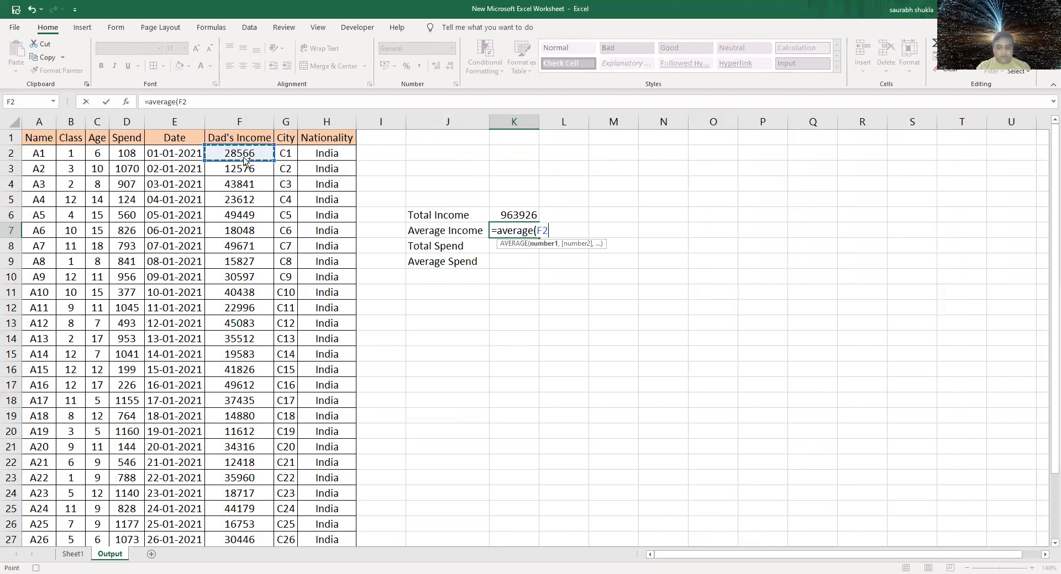
key(ctrl+shift+Down)
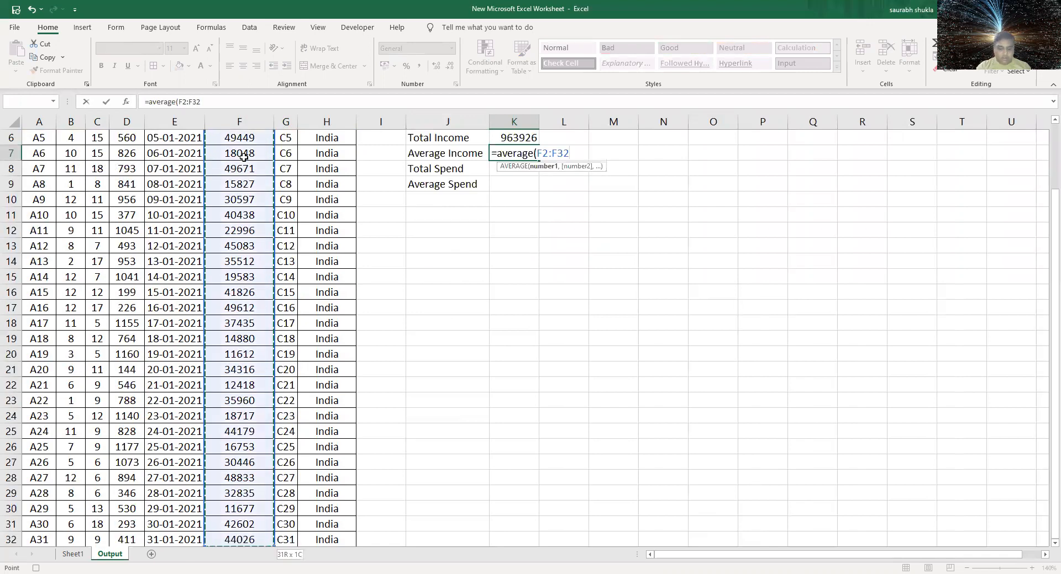
text())
key(Return)
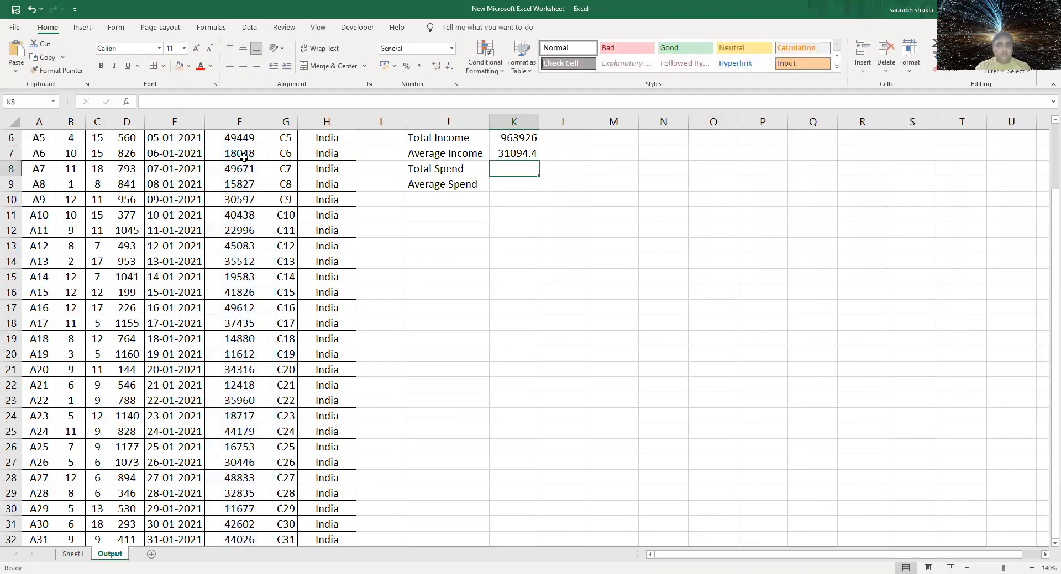
Calculate the Total Spend in K8 with the formula =sum(D2:D32)
text(=)
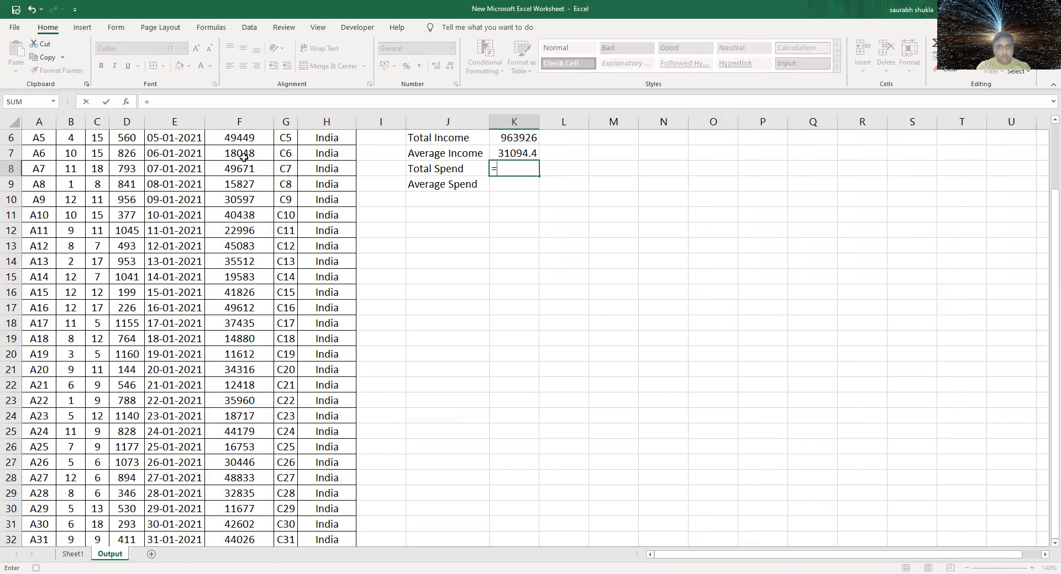
text(sum)
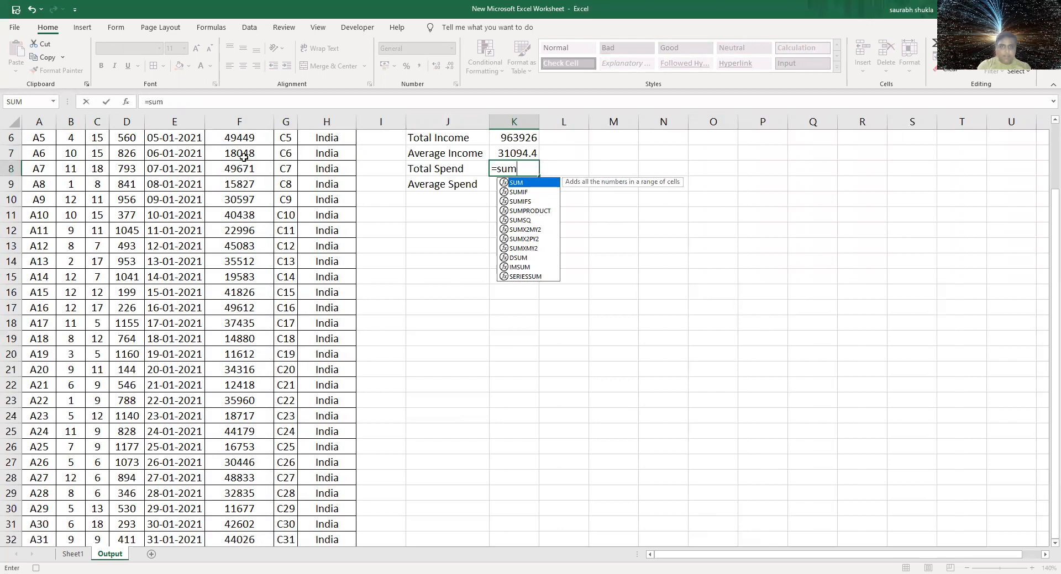
text(()
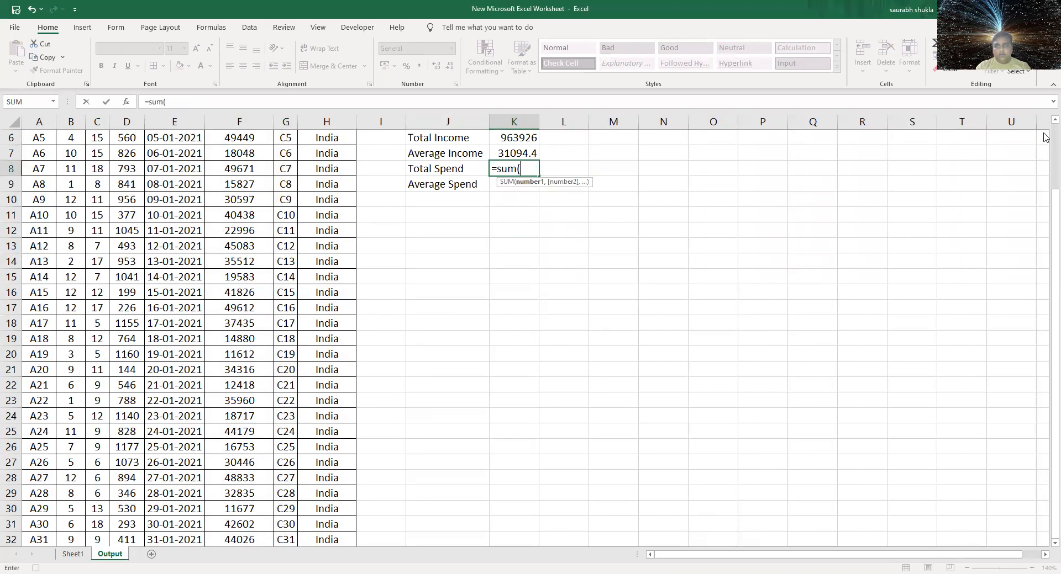
scroll(1045, 137, up, 2)
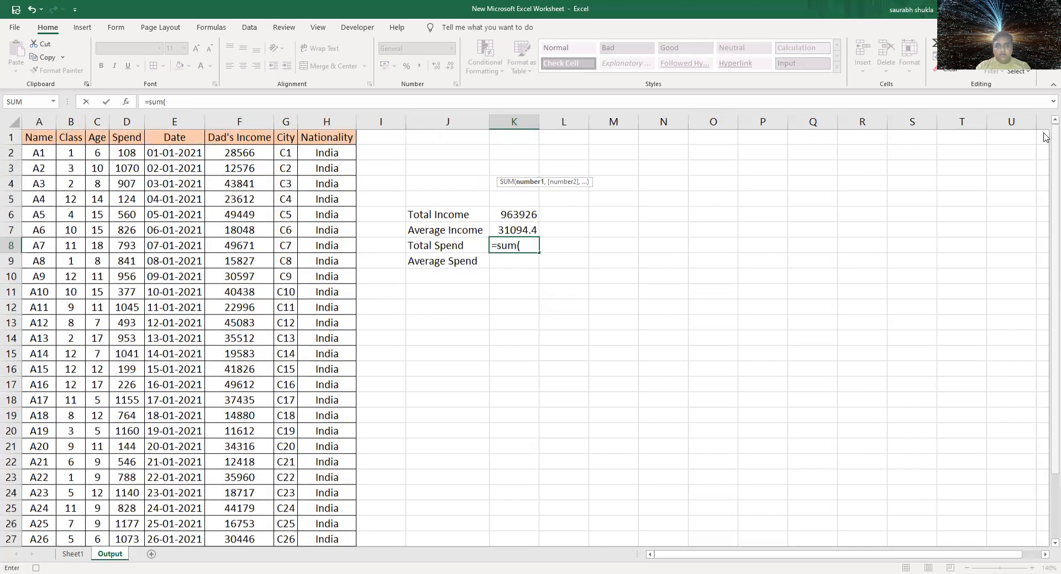
click(124, 156)
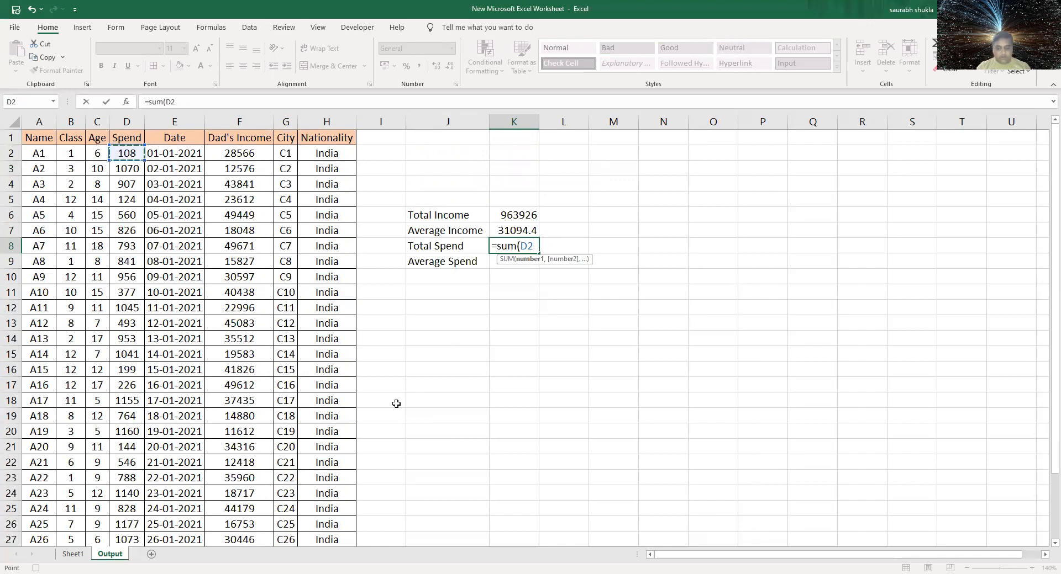
key(ctrl+shift+Down)
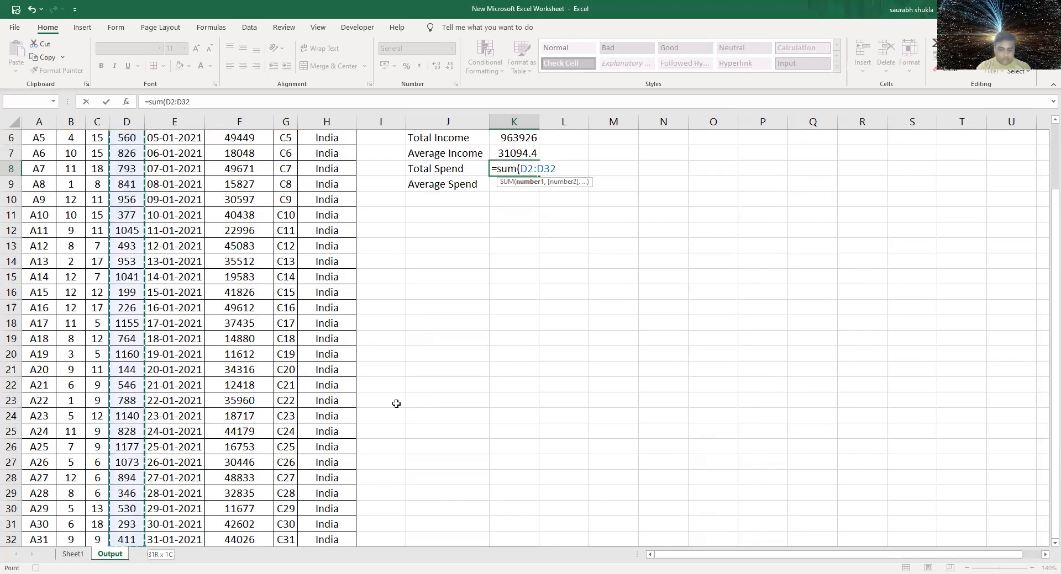
text())
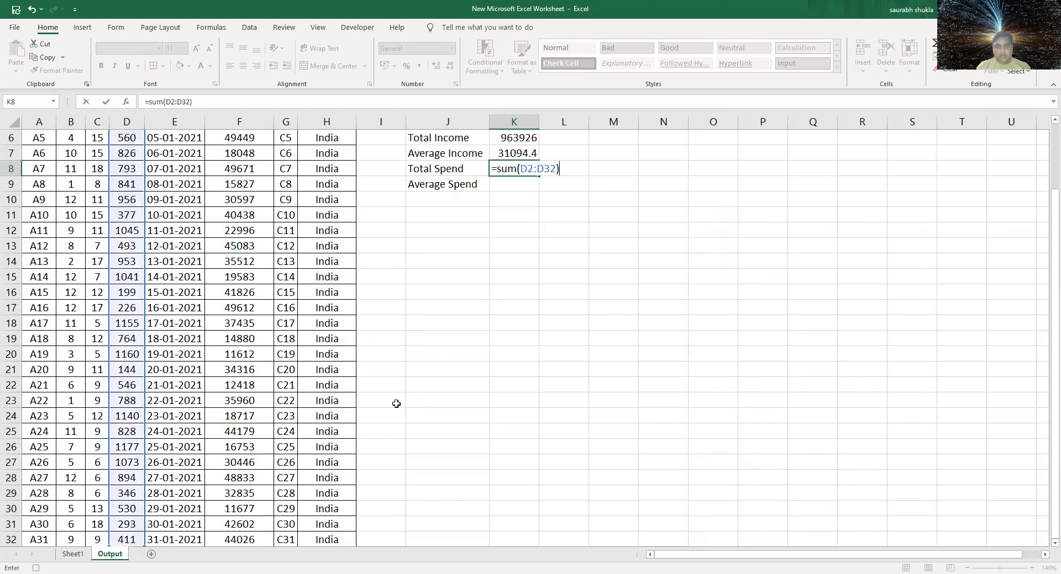
key(Return)
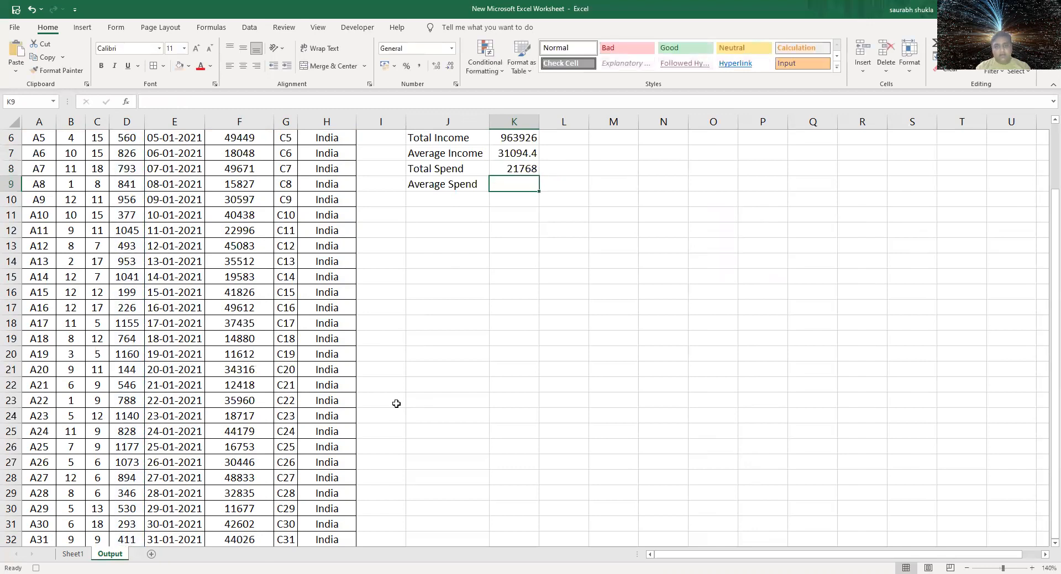
Calculate the Average Spend in K9 with the formula =average(D2:D32)
text(=)
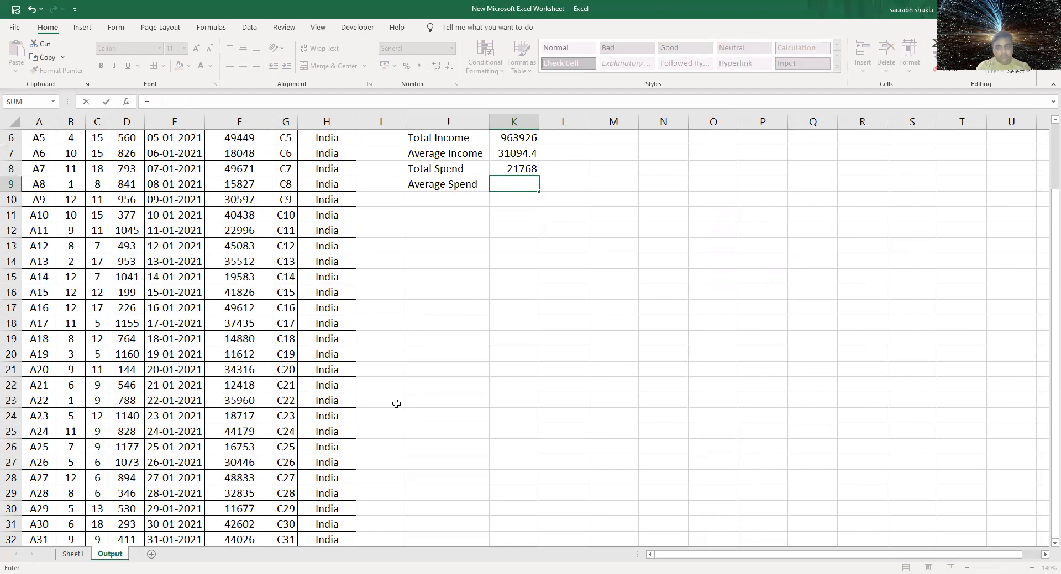
text(average)
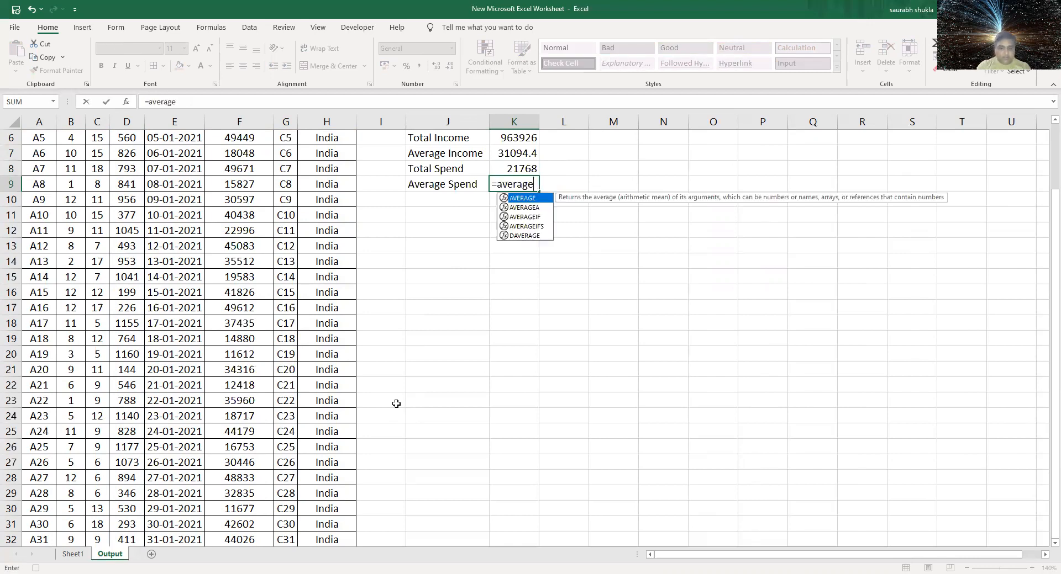
text(()
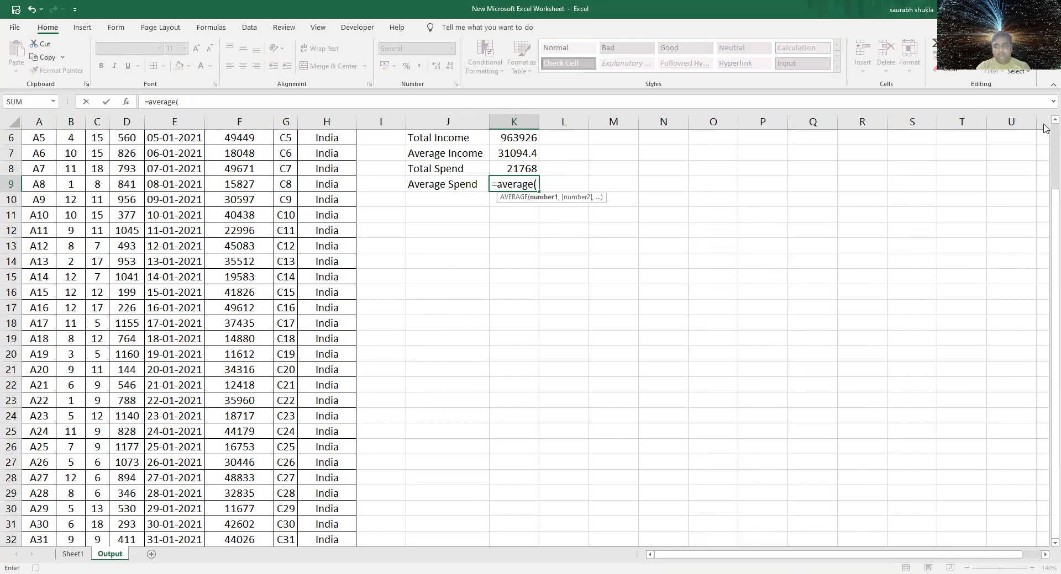
scroll(121, 155, up, 2)
click(124, 154)
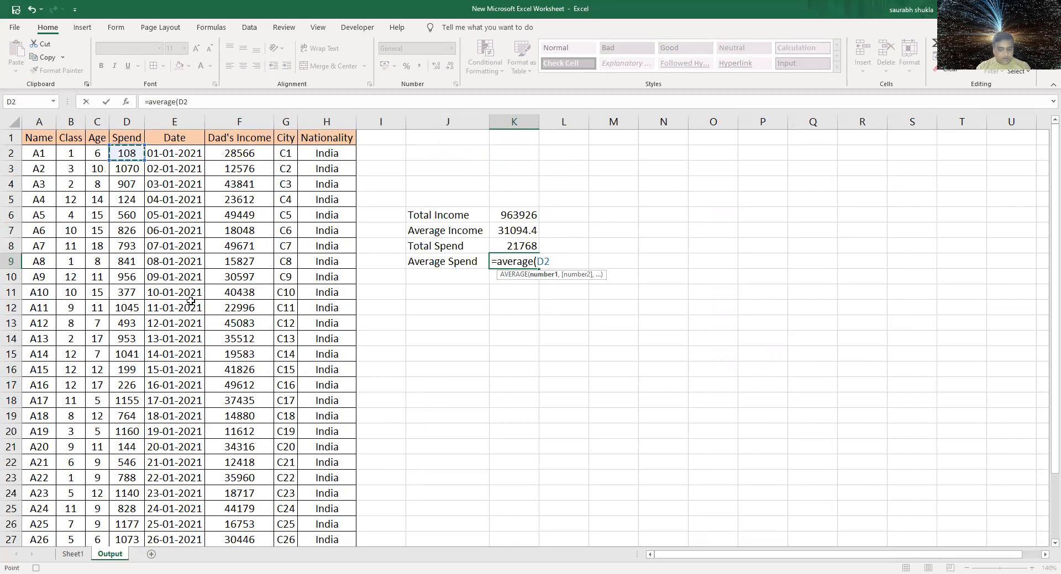
key(ctrl+shift+Down)
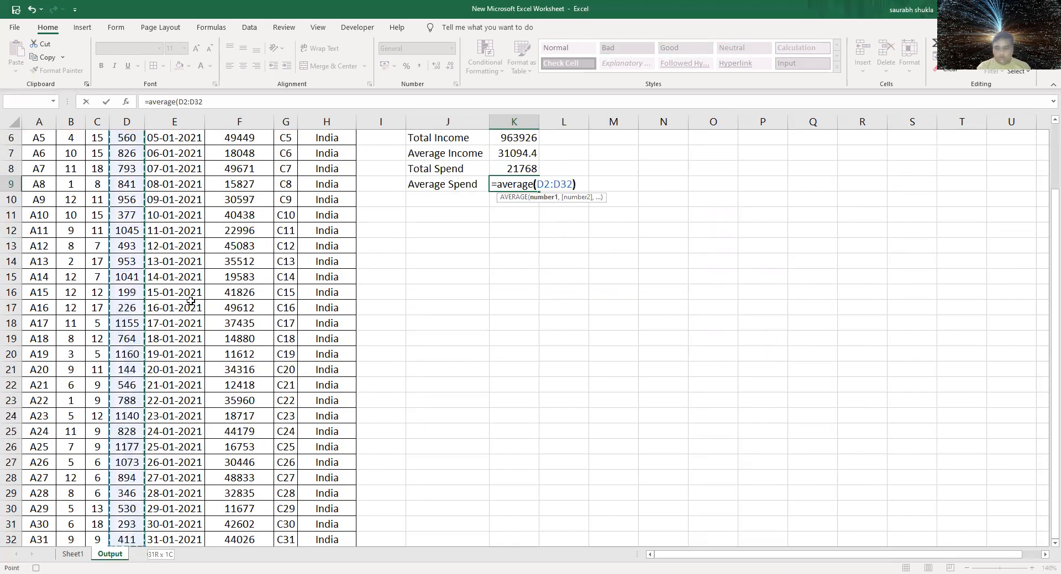
key(Return)
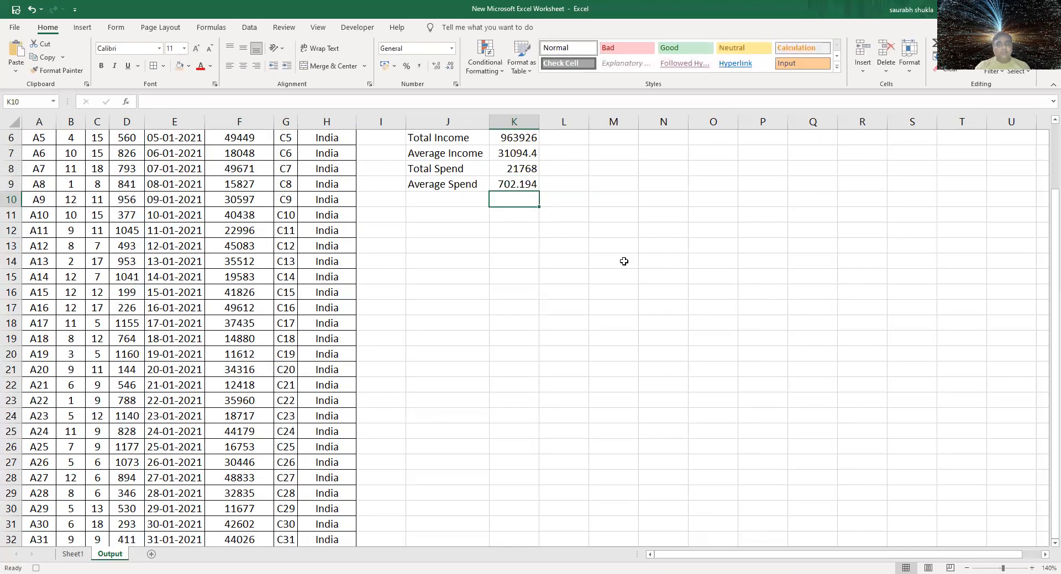
Apply all borders and the light orange fill to the summary block J6:K9
scroll(1044, 134, up, 2)
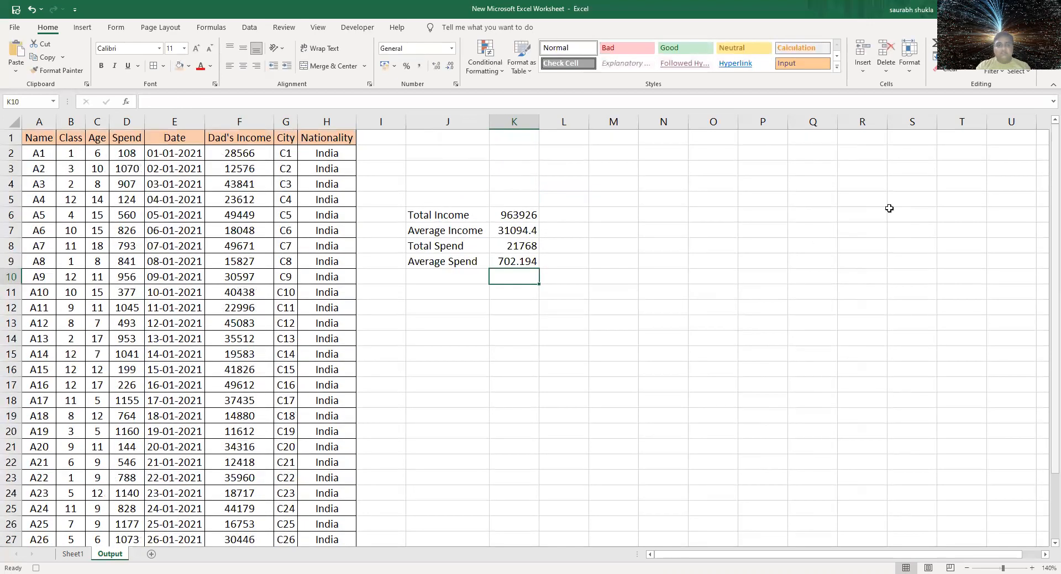
drag(464, 216, 515, 263)
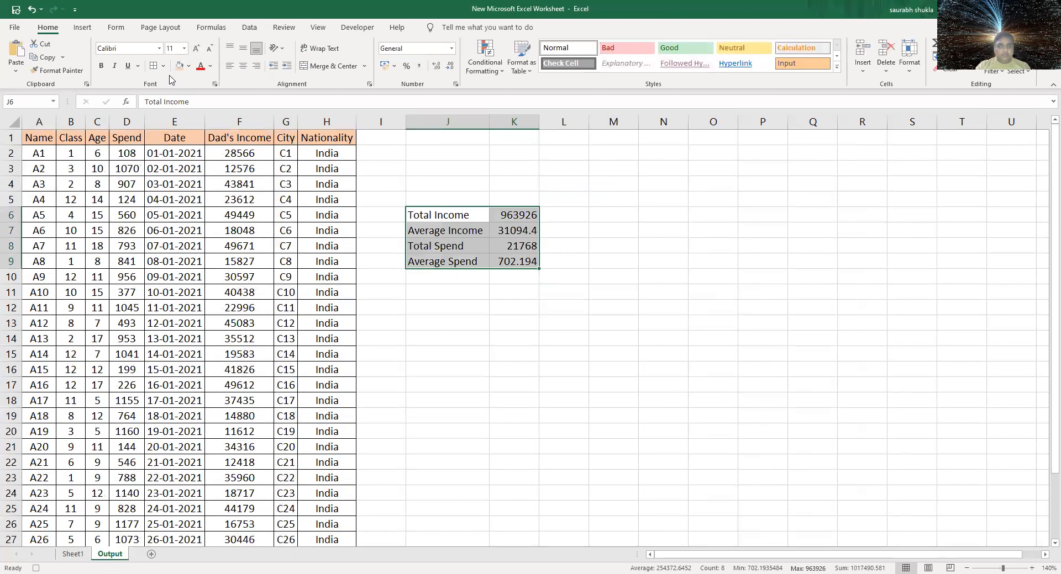
click(153, 66)
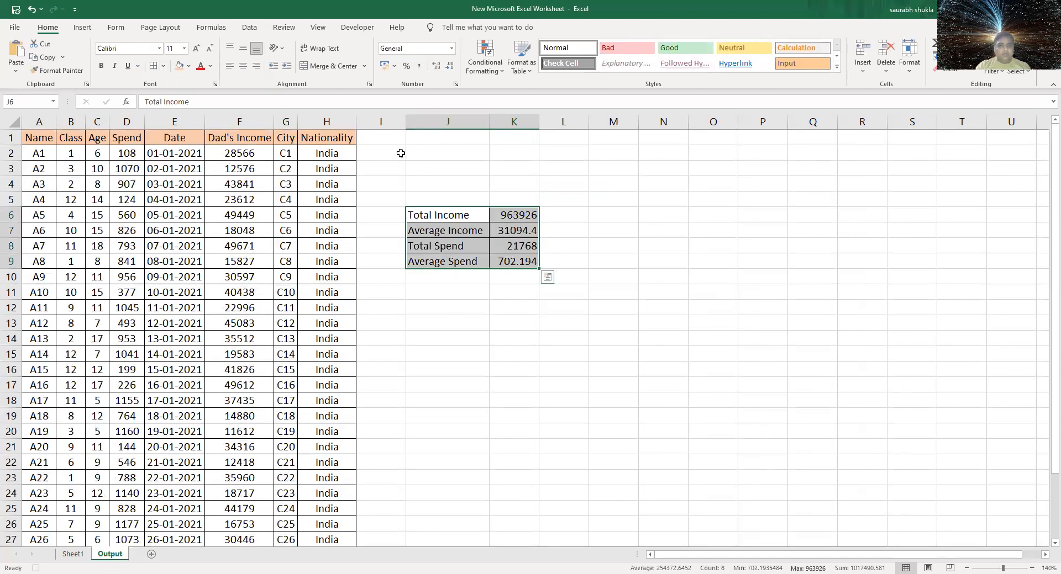
click(181, 67)
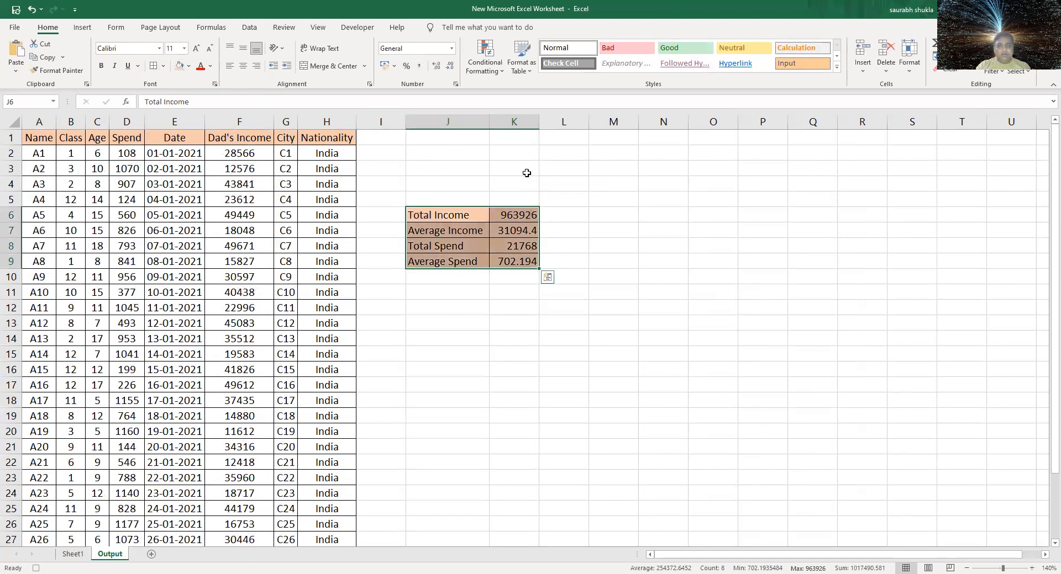
Format the whole of column K as Currency
click(512, 122)
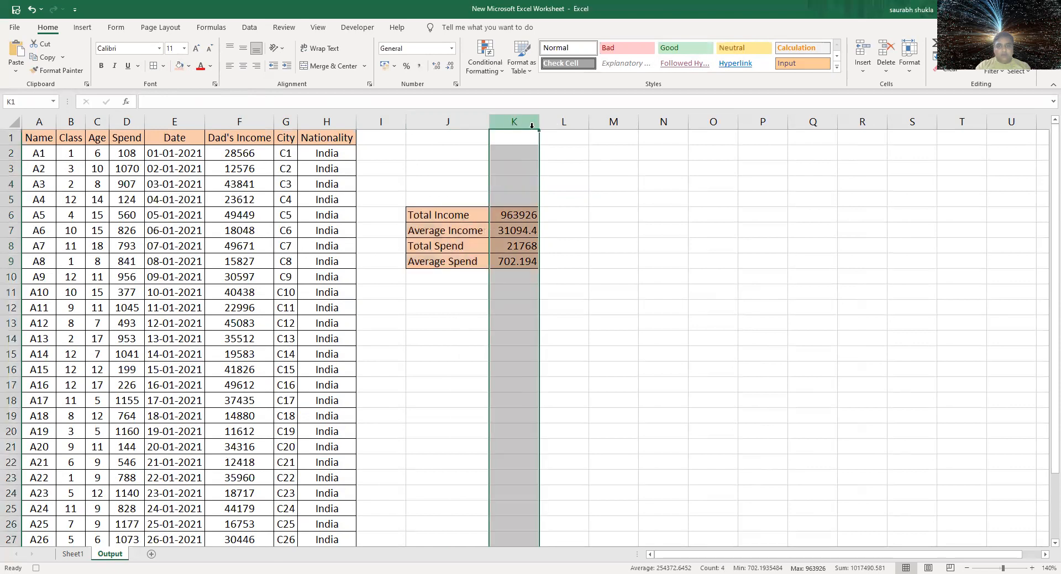
click(452, 50)
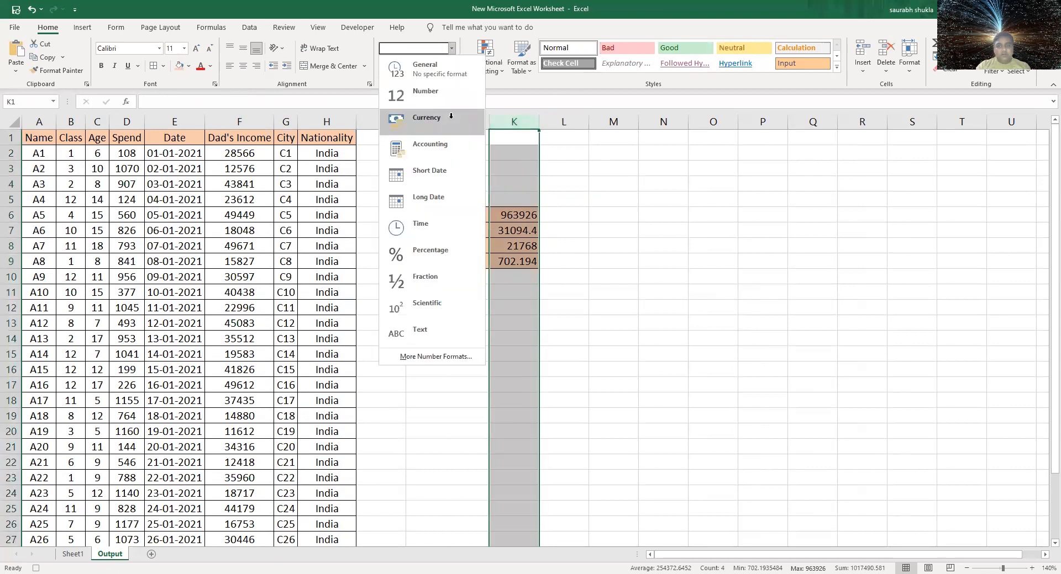
click(451, 117)
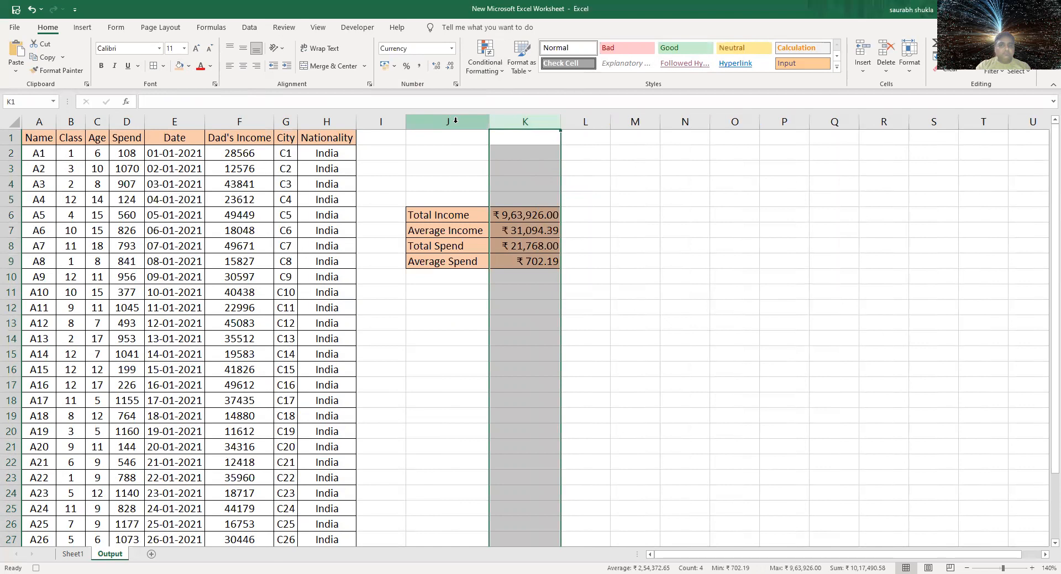
Select cell K11 on the Output sheet and stop recording the macro
click(538, 291)
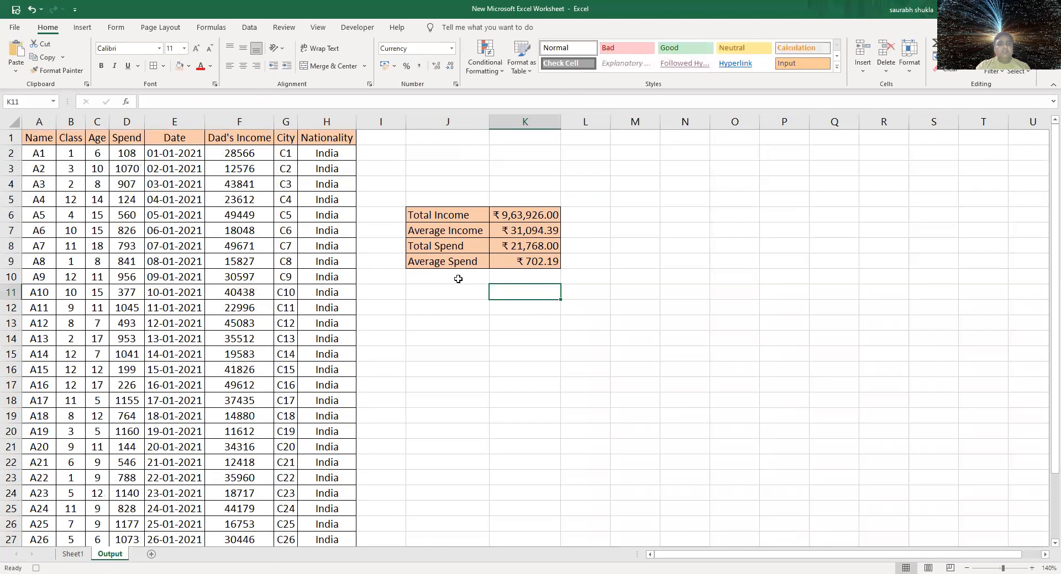
click(357, 27)
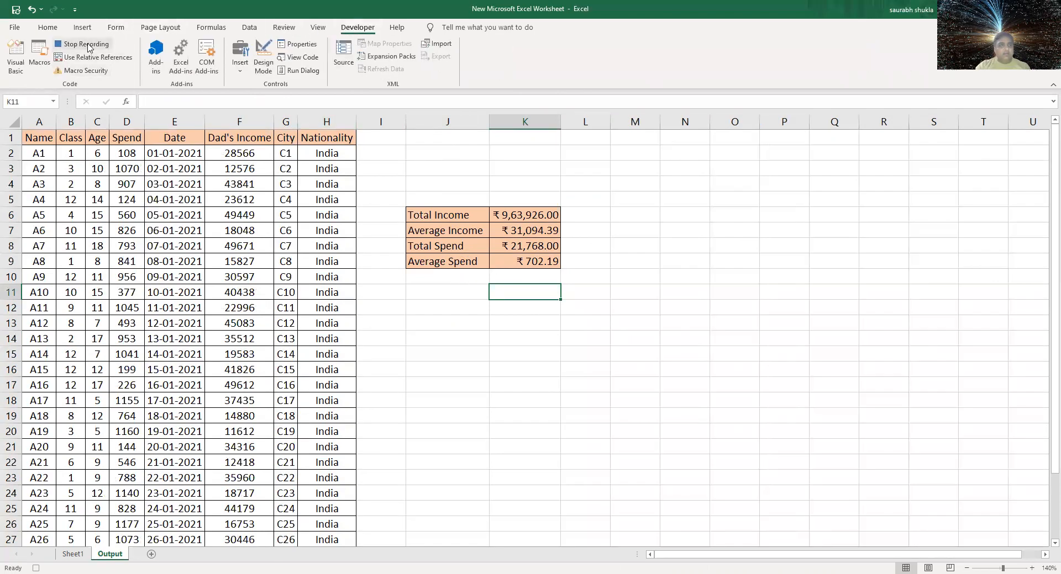
click(88, 44)
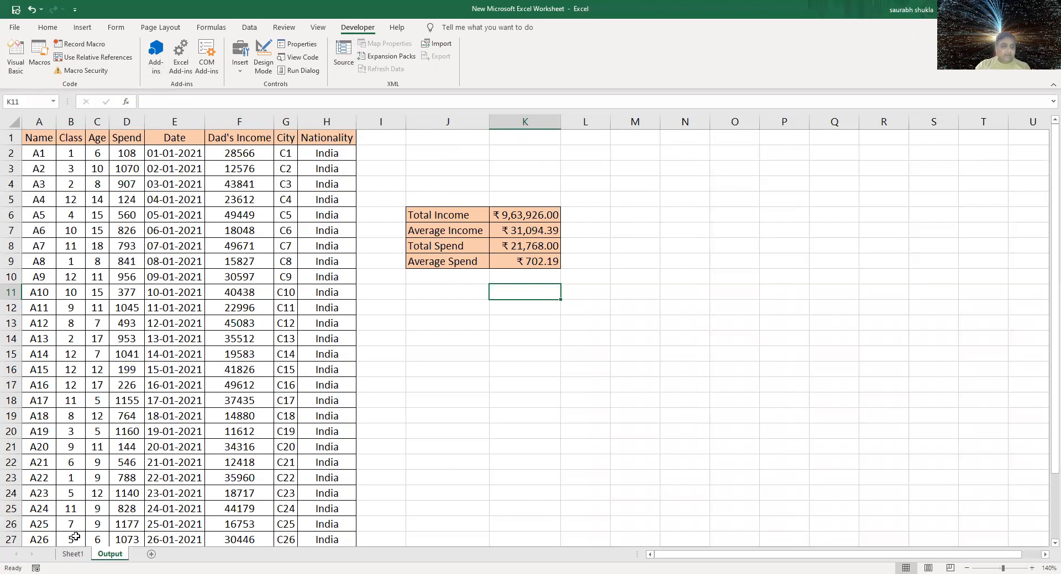
Compare the raw data on Sheet1 with the Output sheet, and permanently delete the Output sheet
click(73, 555)
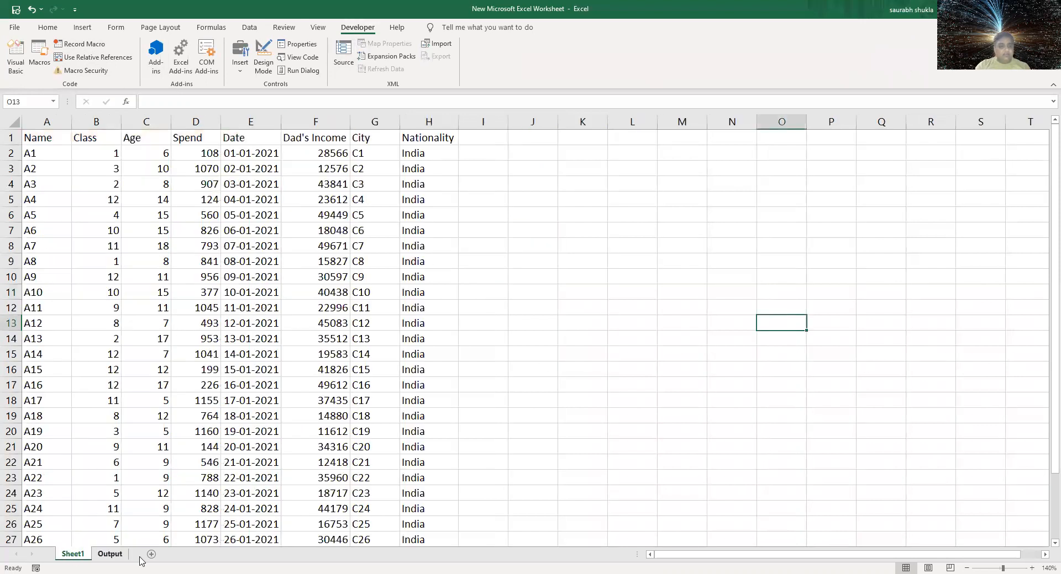
click(110, 555)
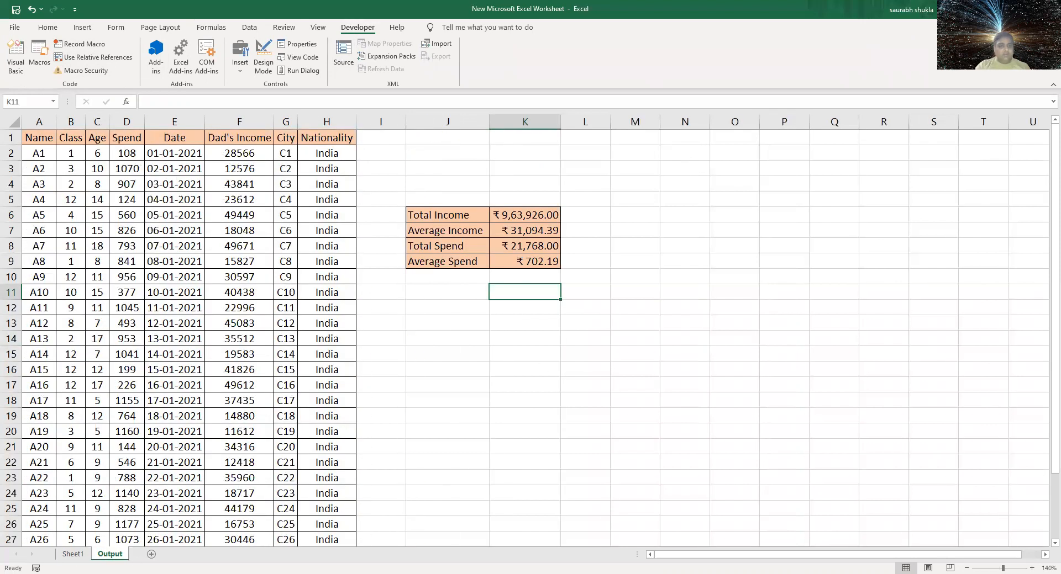
click(73, 555)
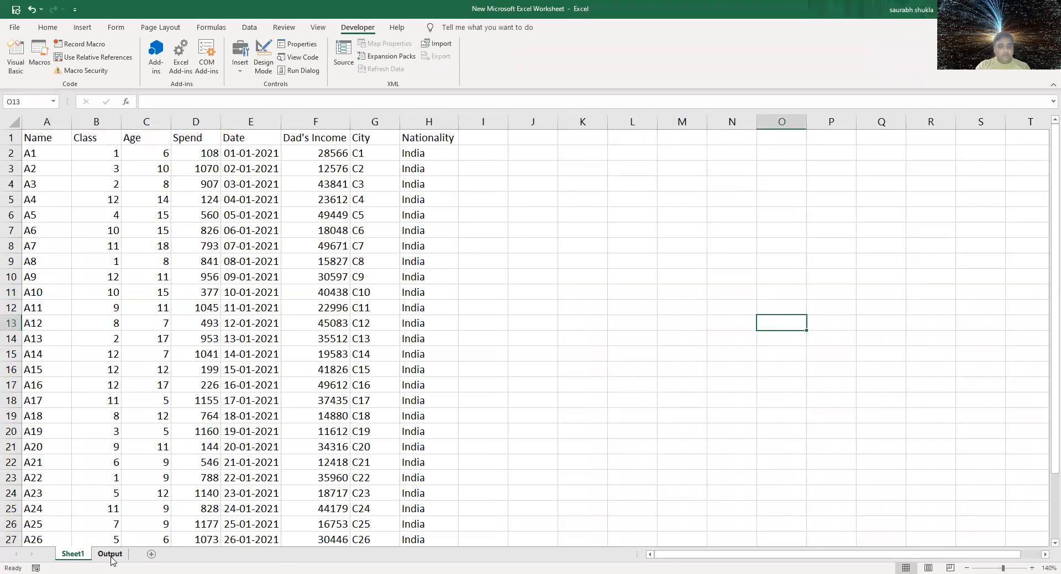
right_click(112, 555)
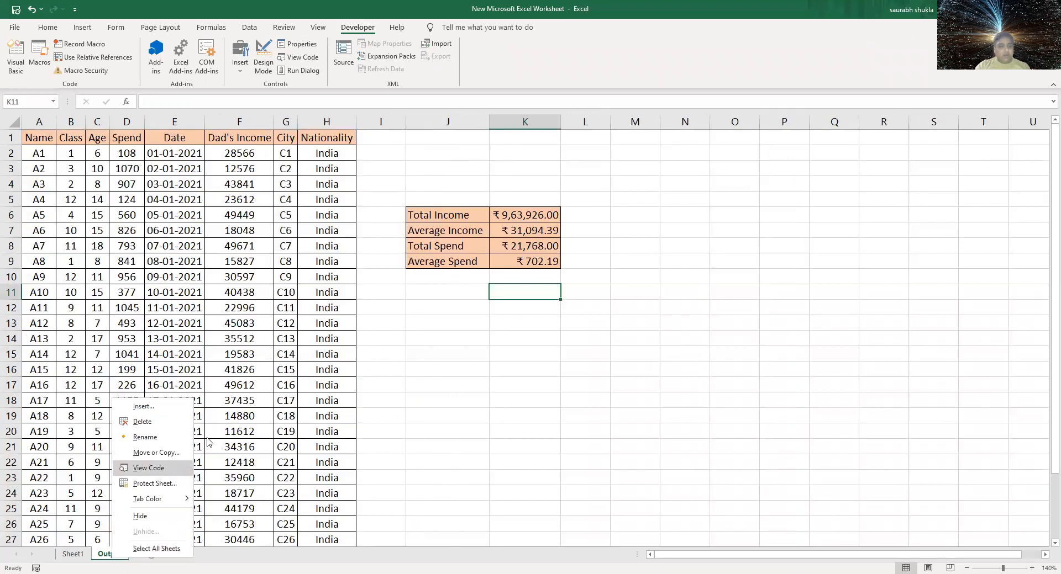
click(174, 428)
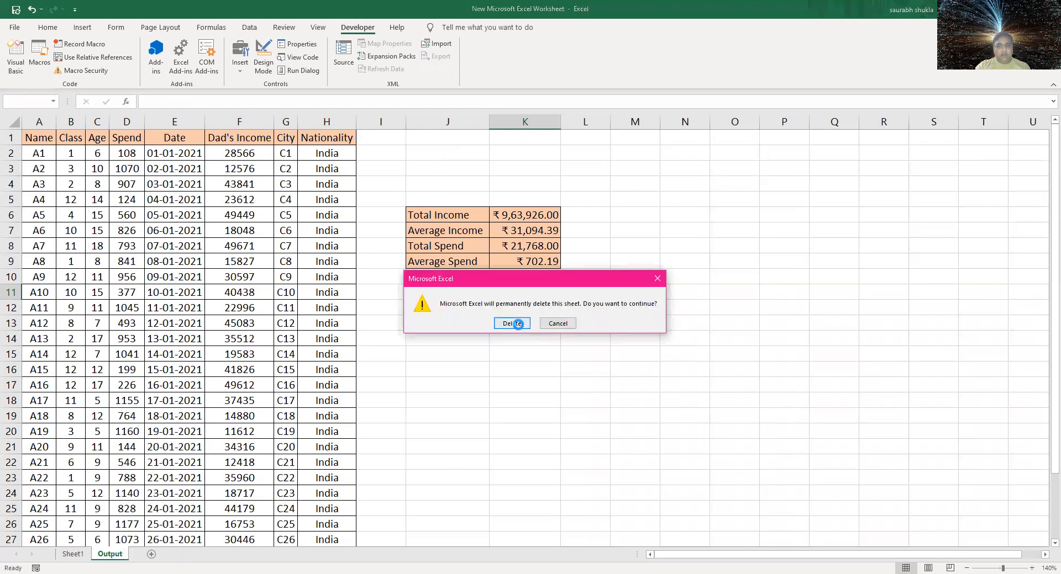
click(510, 325)
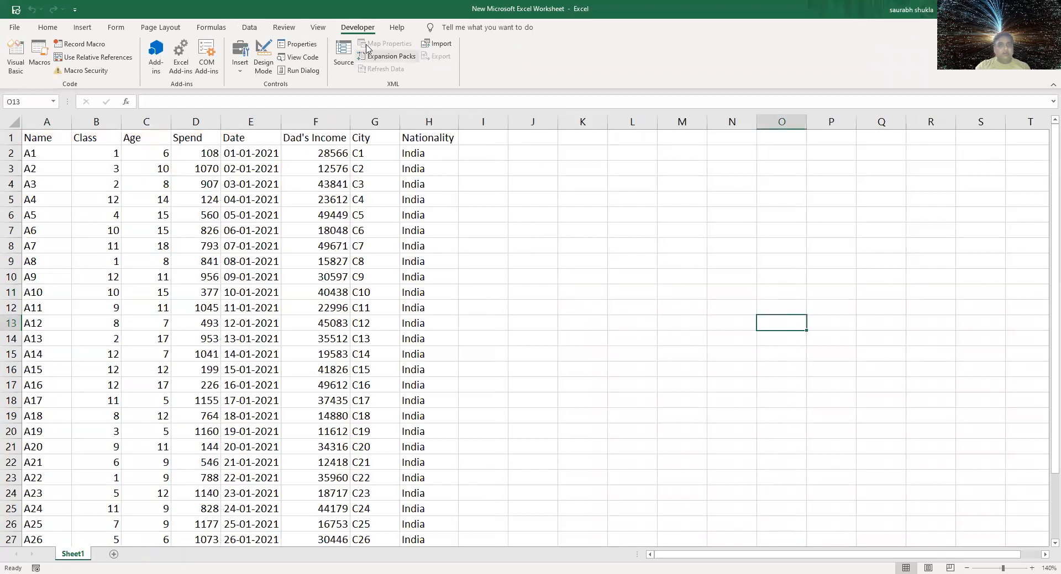
Test the Formatting macro by running it from Sheet1, and delete the Output sheet it generates
click(40, 56)
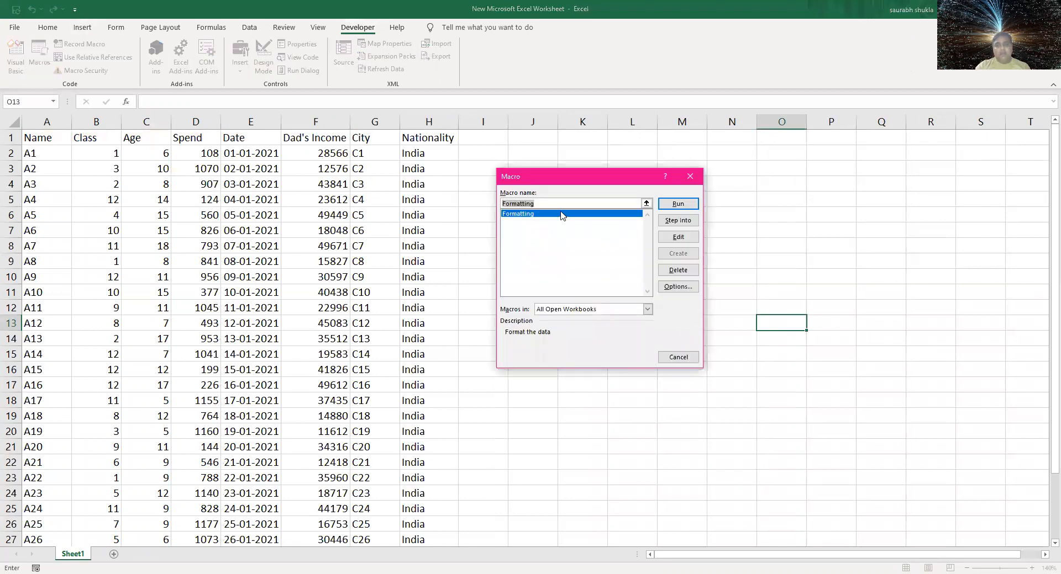
click(679, 204)
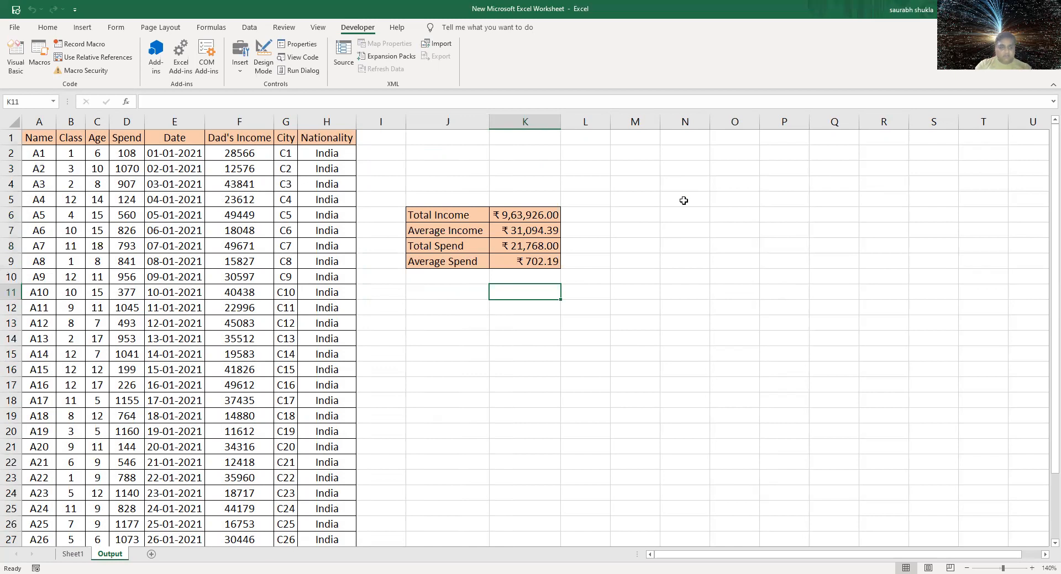
right_click(112, 555)
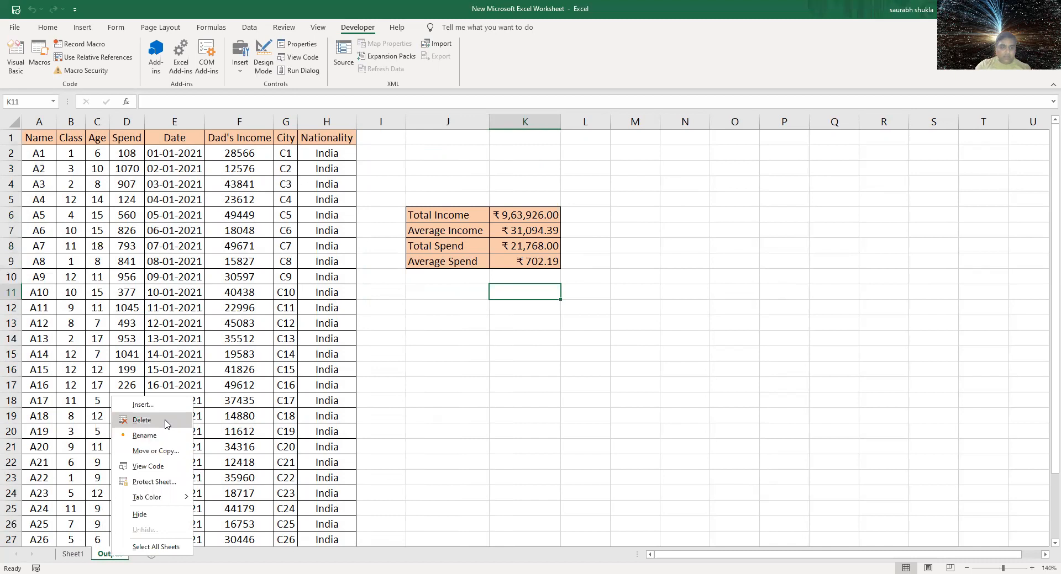
click(165, 422)
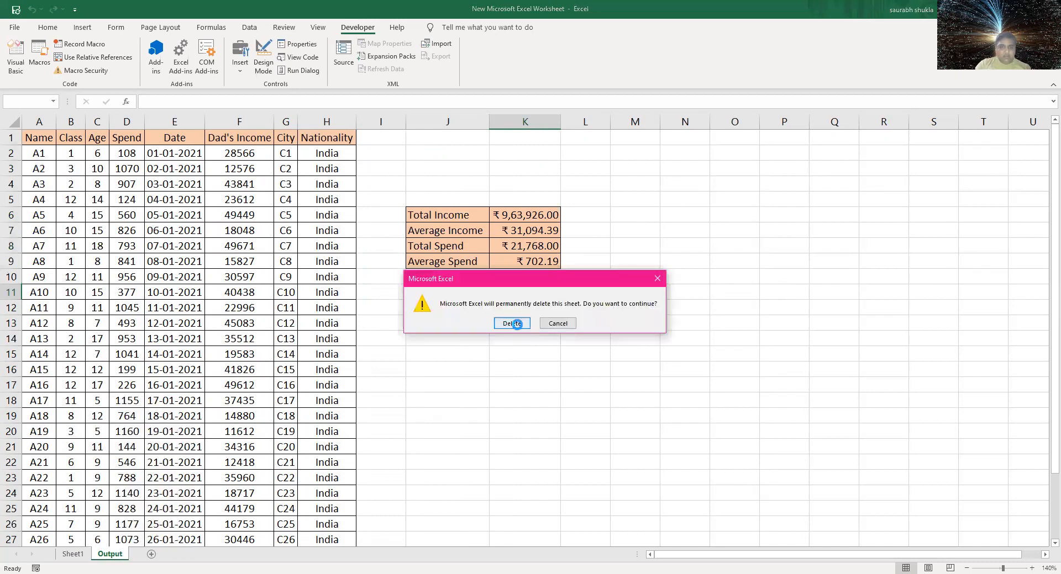
click(512, 324)
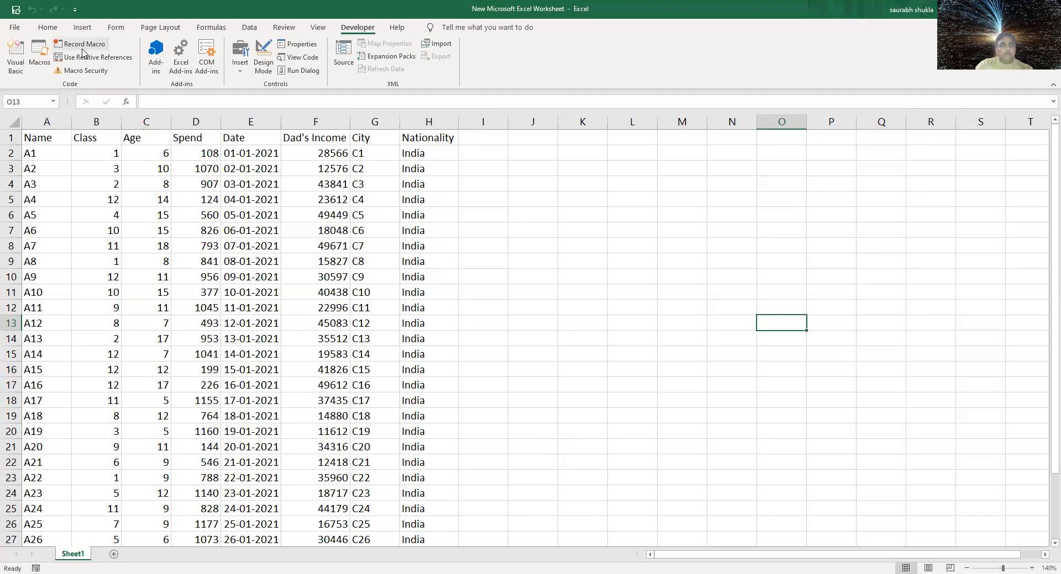
Run the Formatting macro again from Sheet1 to regenerate the formatted Output sheet
click(39, 61)
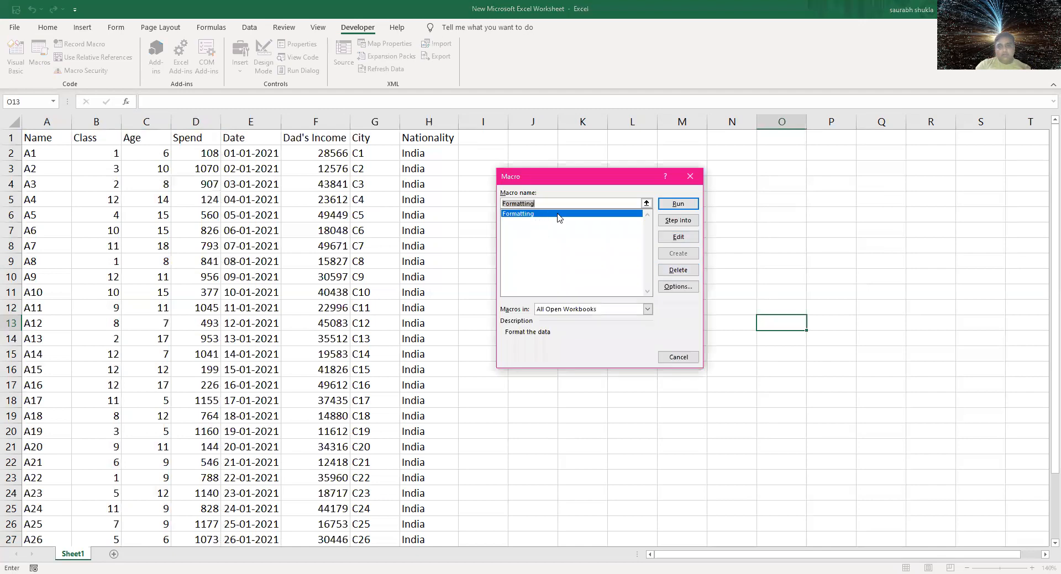
click(679, 204)
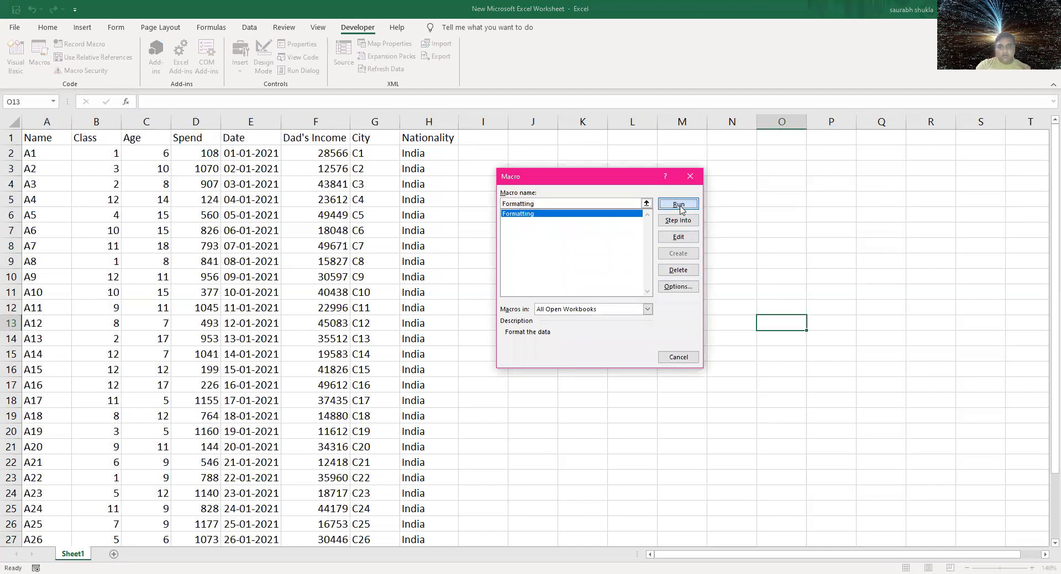